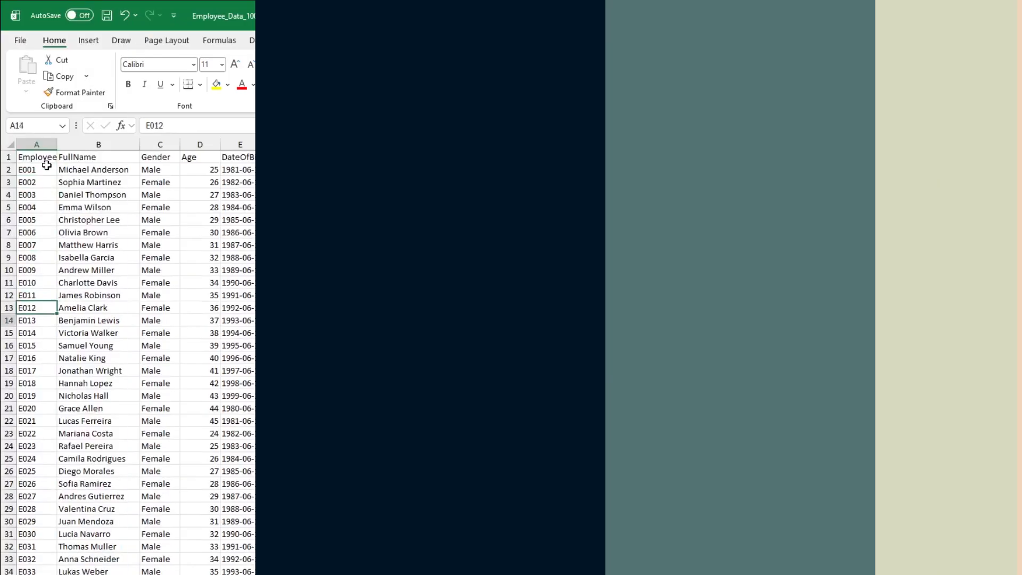
Examine the employee records row by row down the employee ID column.
key("Down")
key("Down")
key("Down")
key("Down")
key("Down")
key("Down")
key("Down")
key("Down")
key("Down")
key("Down")
key("Down")
key("Down")
key("Down")
key("Down")
key("Down")
key("Down")
key("Down")
key("Down")
key("Down")
key("Down")
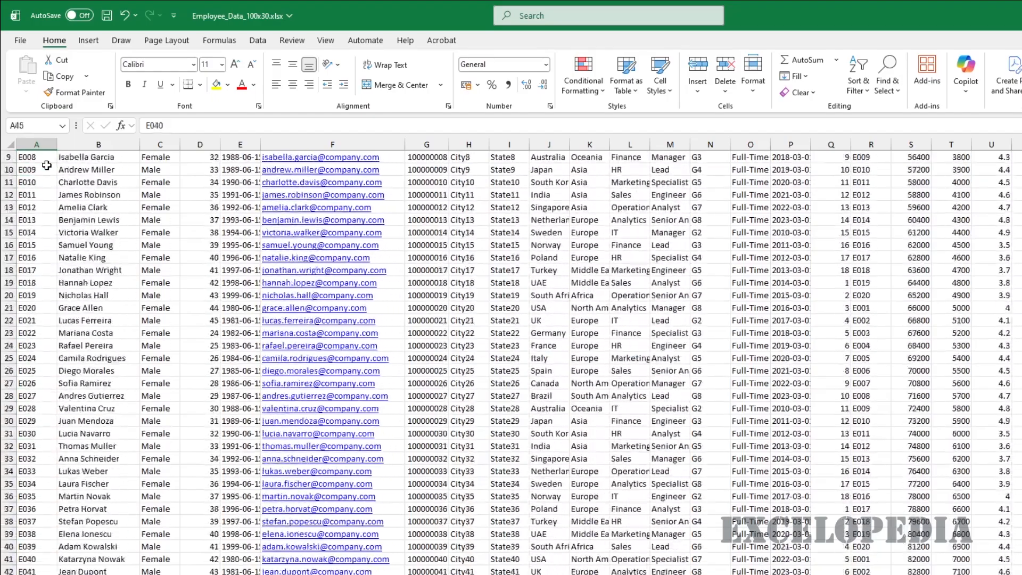
key("Down")
key("Down")
key("Down")
key("Down")
key("Down")
key("Down")
key("Down")
key("Down")
key("Down")
key("Down")
key("Down")
key("Down")
key("Down")
key("Down")
key("Down")
key("Down")
key("Down")
key("Down")
key("Down")
key("Down")
key("Down")
key("Down")
key("Down")
key("Down")
key("Down")
key("Down")
key("Down")
key("Down")
key("Down")
key("Down")
key("Down")
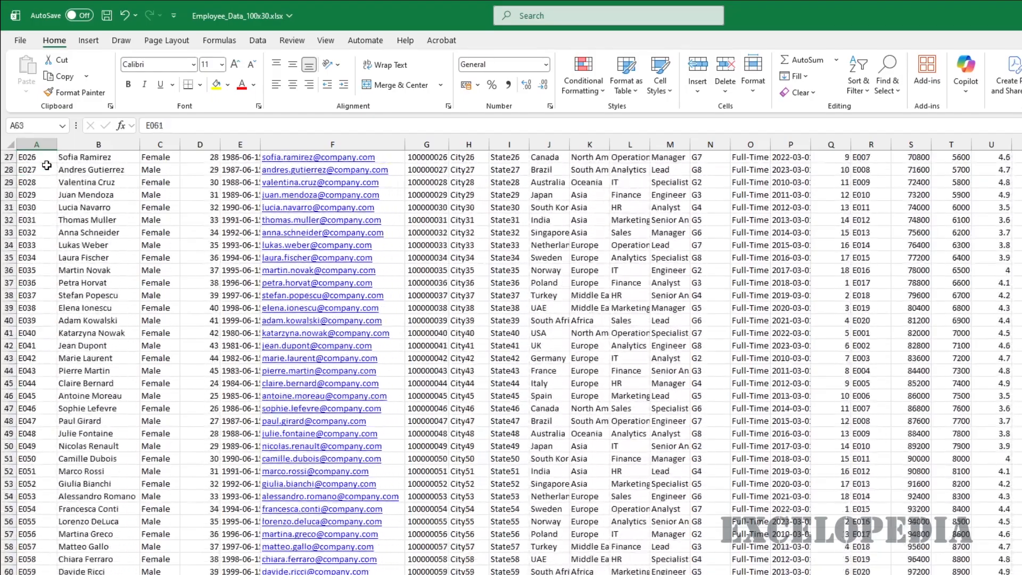
key("Down")
key("Down")
key("Down")
key("Down")
key("Down")
key("Down")
key("Down")
key("Down")
key("Down")
key("Down")
key("Down")
key("Down")
key("Down")
key("Down")
key("Down")
key("Down")
key("Down")
key("Down")
key("Down")
key("Down")
key("Down")
key("Down")
key("Down")
key("Down")
key("Down")
key("Down")
key("Down")
key("Down")
key("Down")
key("Down")
key("Down")
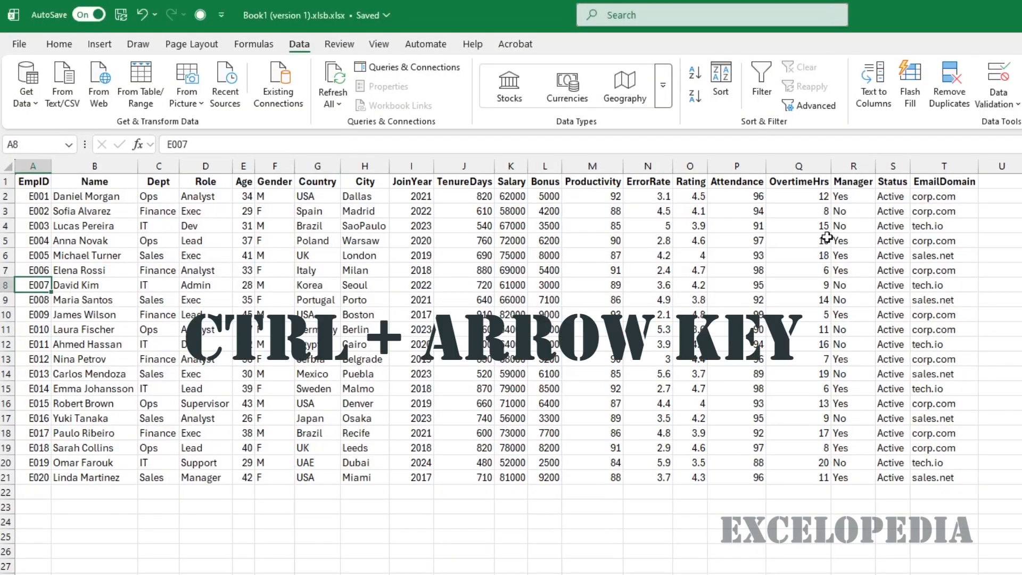
Jump the active cell to the data edges from A8, covering both ends of the header row and finishing at A21.
key("ctrl+Up")
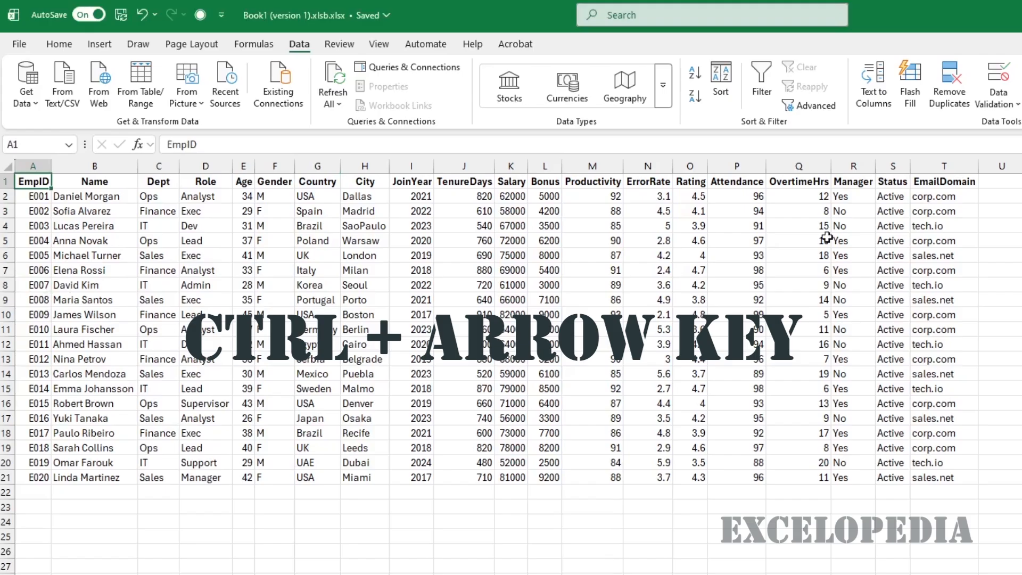
key("ctrl+Right")
key("ctrl+Left")
key("ctrl+Down")
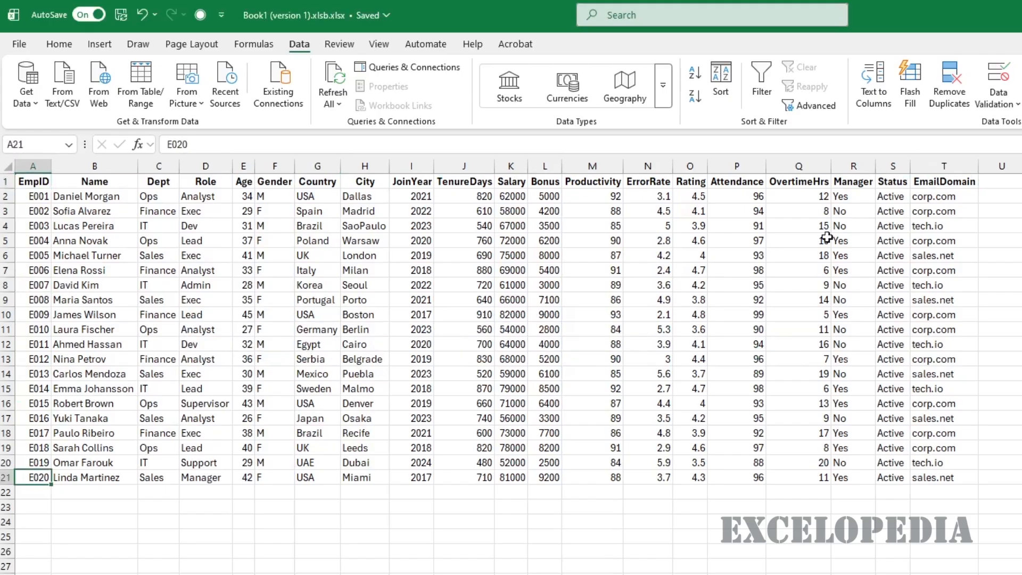
Jump the active cell from A21 along the table's edges via A1 and T1 to the last data cell, T21.
key("ctrl+Up")
key("ctrl+Right")
key("ctrl+Down")
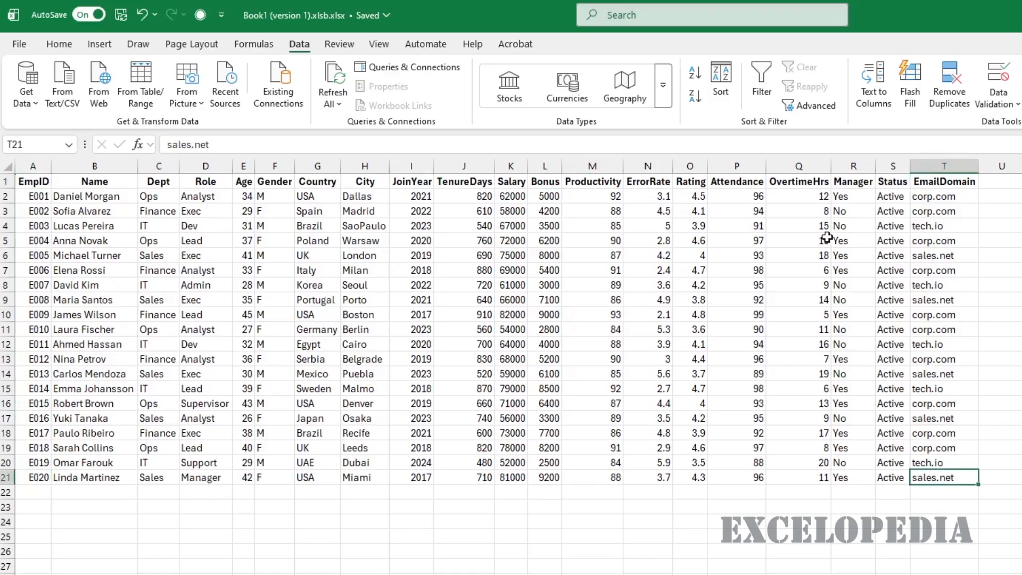
Jump the active cell from T21 back to column A, between its first and last data cells, and across to T1.
key("ctrl+Left")
key("ctrl+Up")
key("ctrl+Down")
key("ctrl+Up")
key("ctrl+Right")
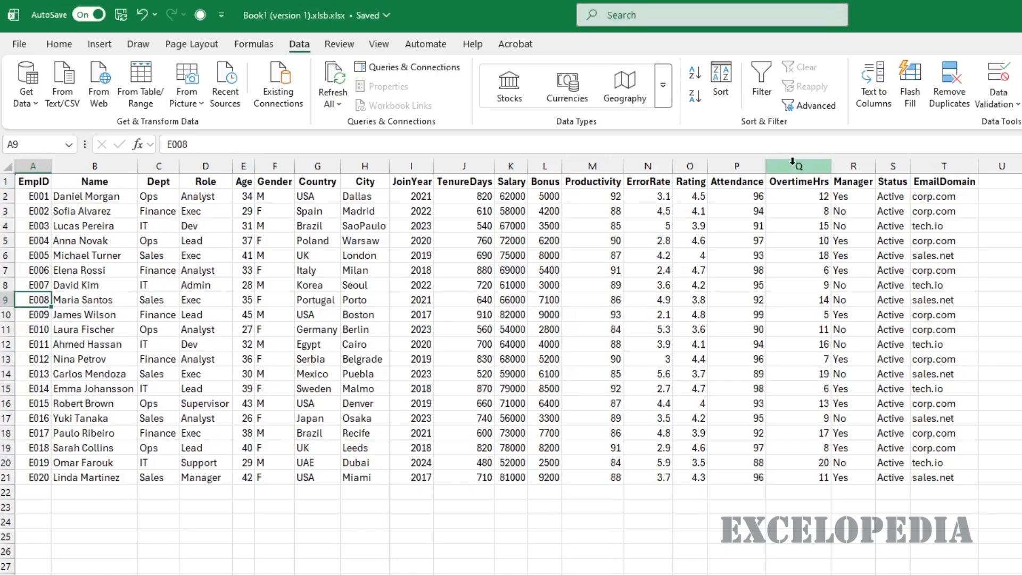
Move the active cell from A9 up to the header row, across to its far end and back to A1.
key("Right")
key("Left")
key("ctrl+Up")
key("ctrl+Right")
key("ctrl+Left")
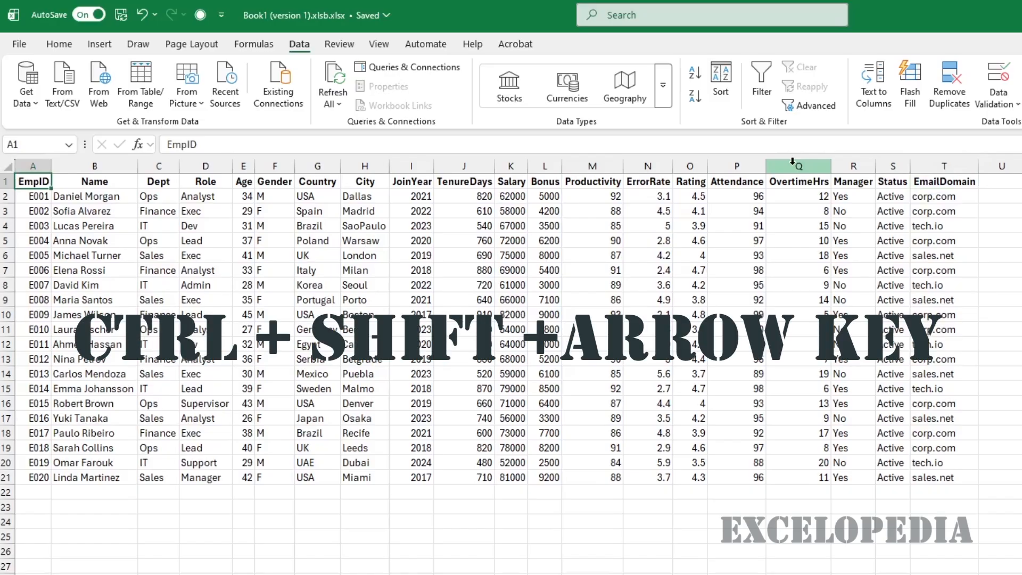
Select the header row A1:T1, reset it to A1, and select the full table range A1:T21.
key("ctrl+shift+Right")
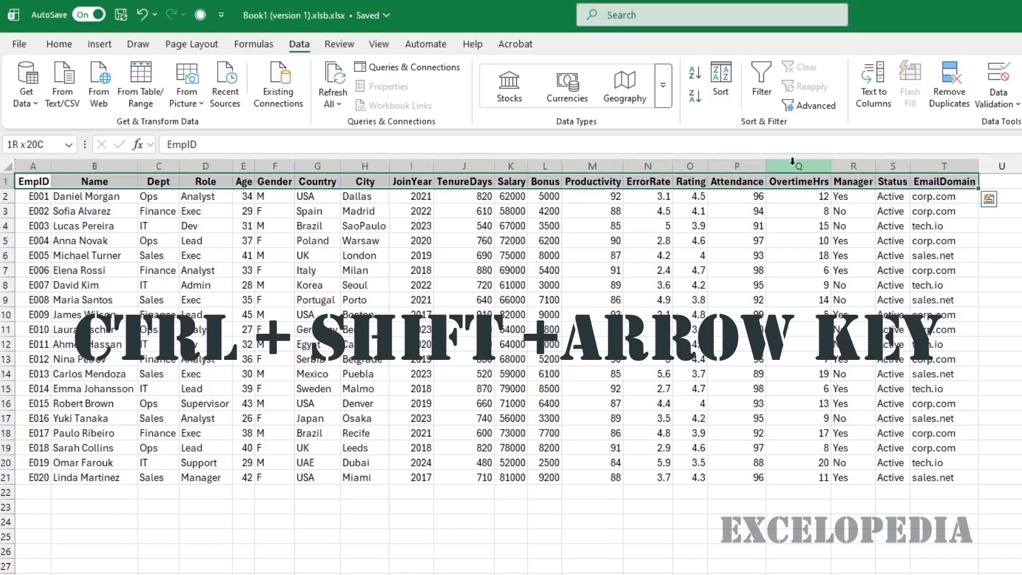
key("ctrl+shift+Left")
key("ctrl+shift+Down")
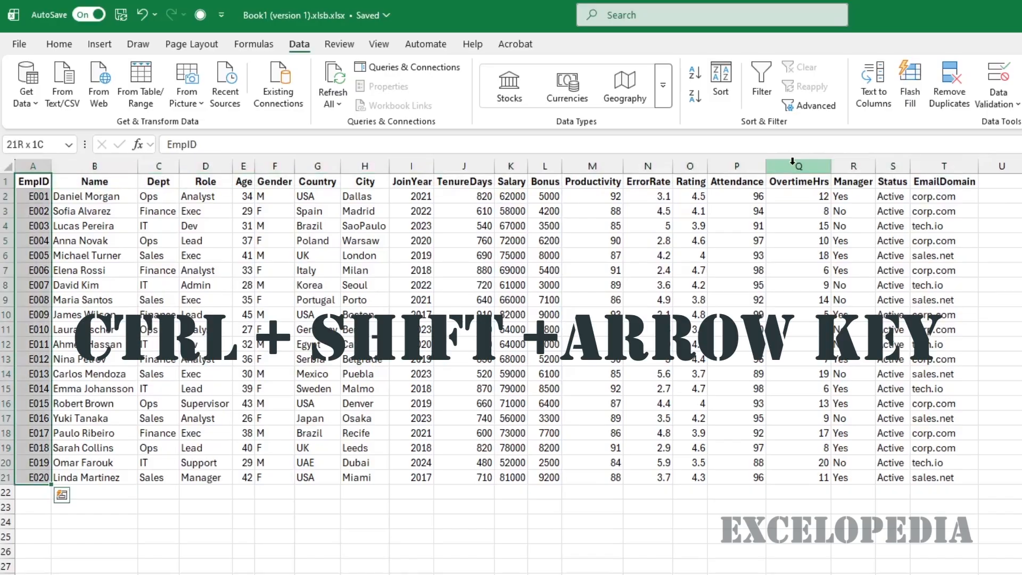
key("ctrl+shift+Right")
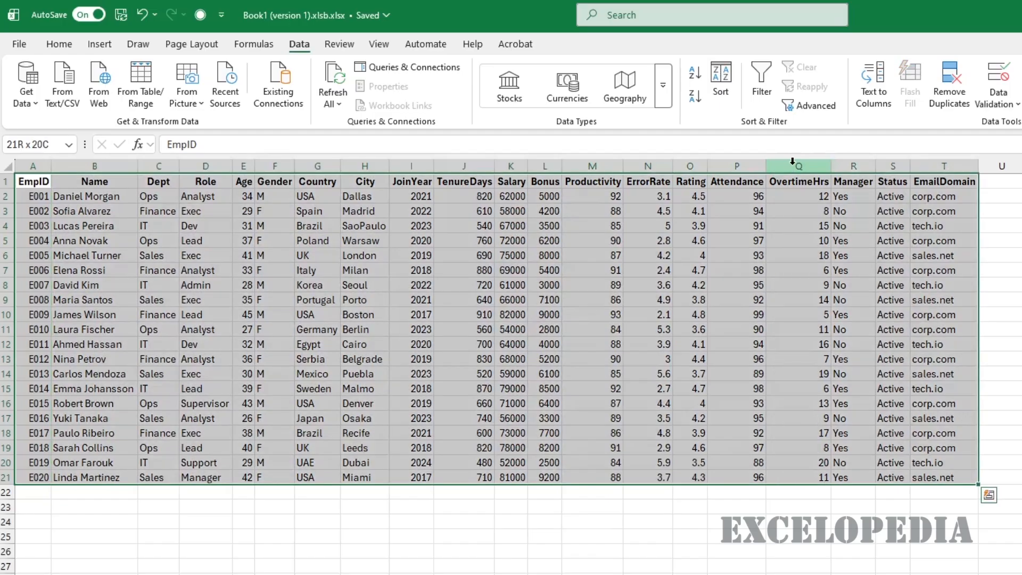
Extend a selection from A1 one cell at a time across the header row to F1, and collapse it to A1.
key("Left")
key("shift+Right")
key("shift+Right")
key("shift+Right")
key("shift+Right")
key("shift+Right")
key("Left")
Extend a selection from A1 one cell at a time down the EmpID column to A8.
key("shift+Down")
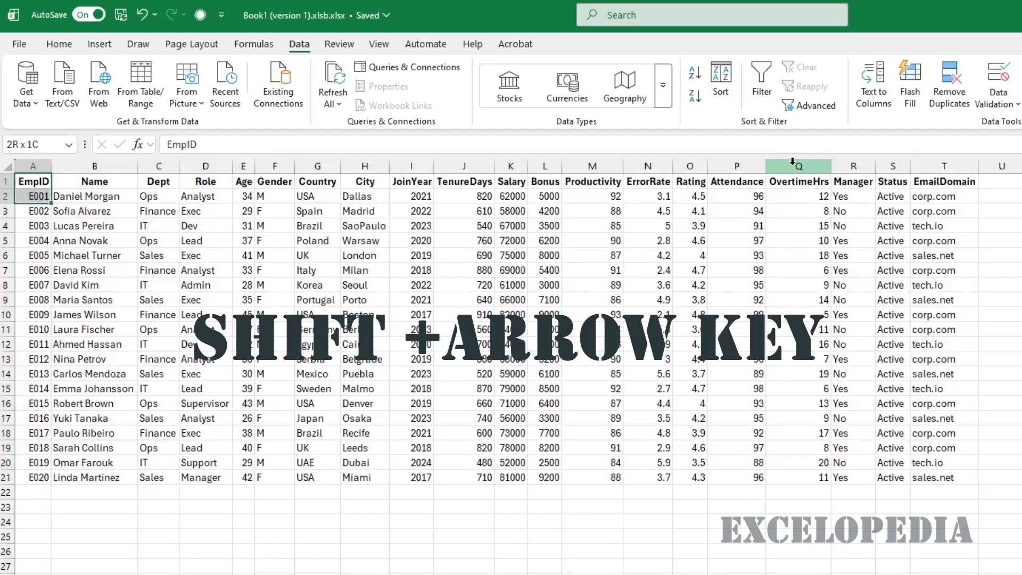
key("shift+Down")
key("shift+Down")
key("shift+Down")
key("shift+Down")
key("shift+Down")
key("shift+Down")
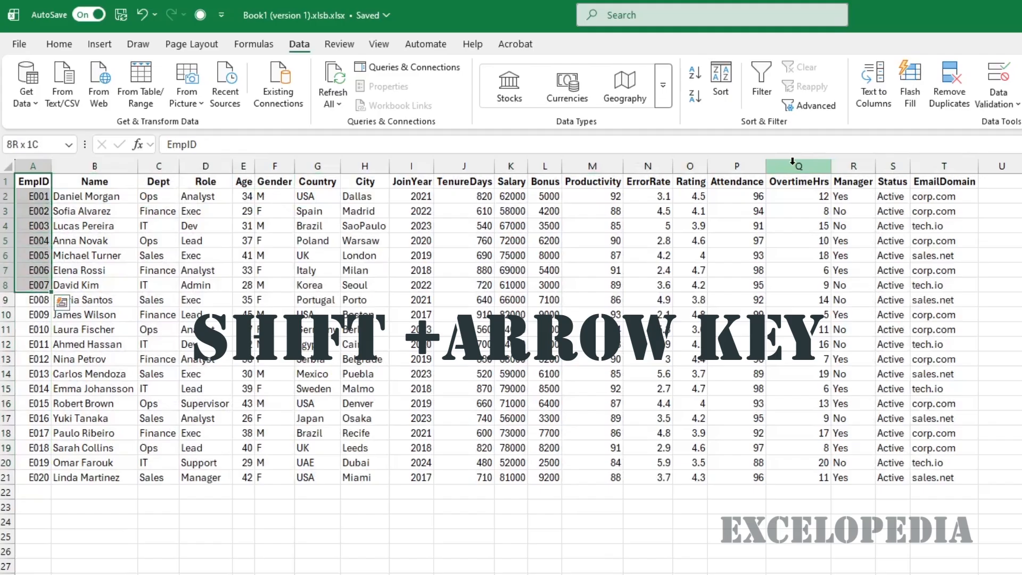
Extend the selection cell by cell to the range A1:G11, and collapse it to A1.
key("shift+Right")
key("shift+Right")
key("shift+Right")
key("shift+Right")
key("shift+Right")
key("shift+Down")
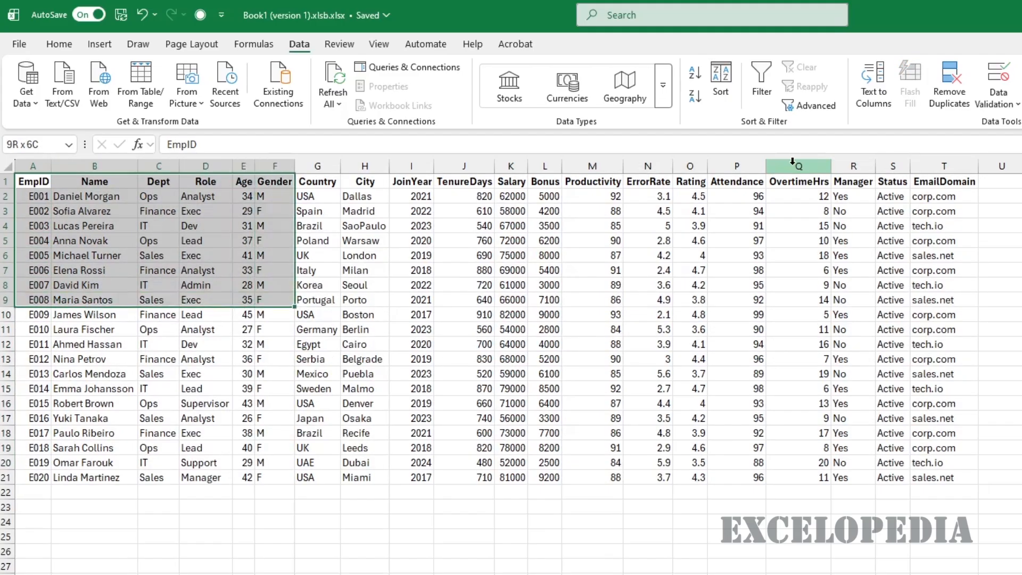
key("shift+Right")
key("shift+Down")
key("shift+Down")
key("Left")
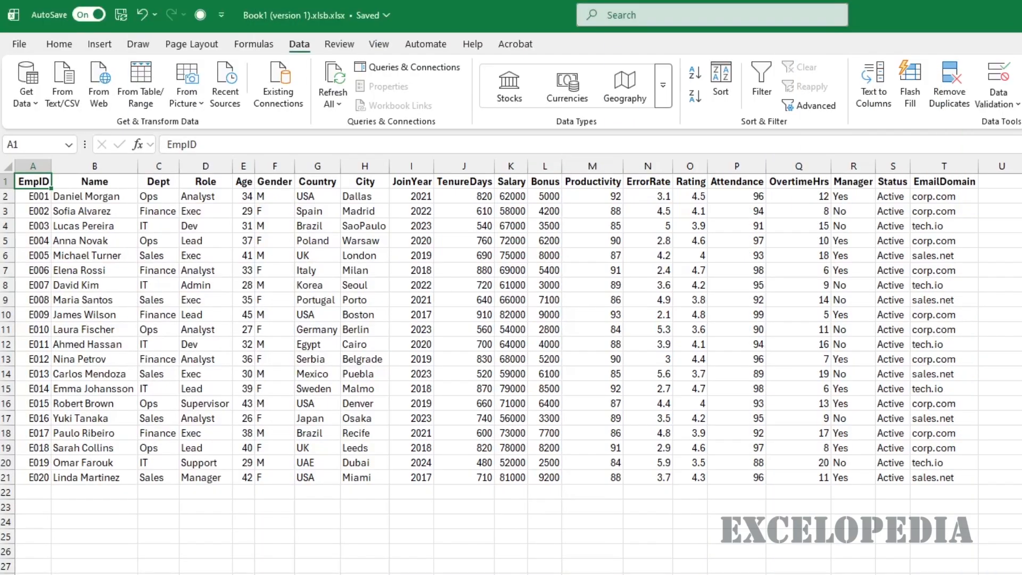
Select entire columns one after another by their headings, starting with Gender and ending with Dept.
left_click(275, 166)
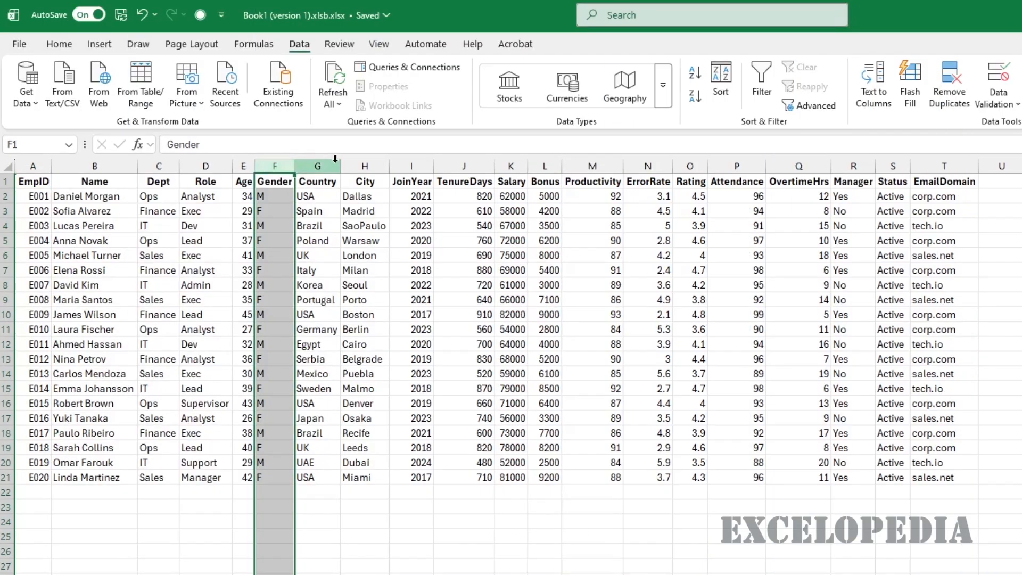
left_click(360, 166)
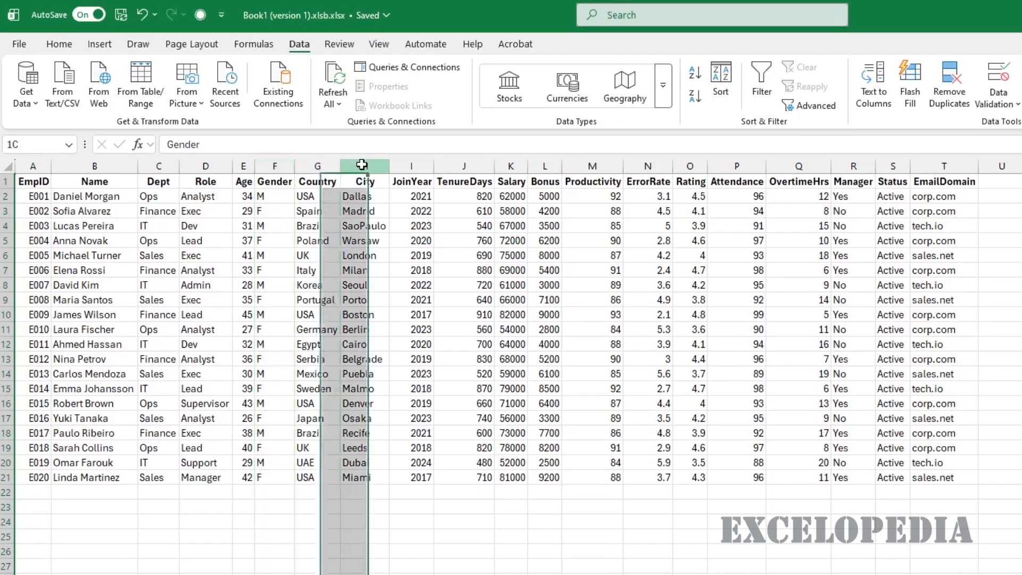
left_click(318, 167)
left_click(158, 165)
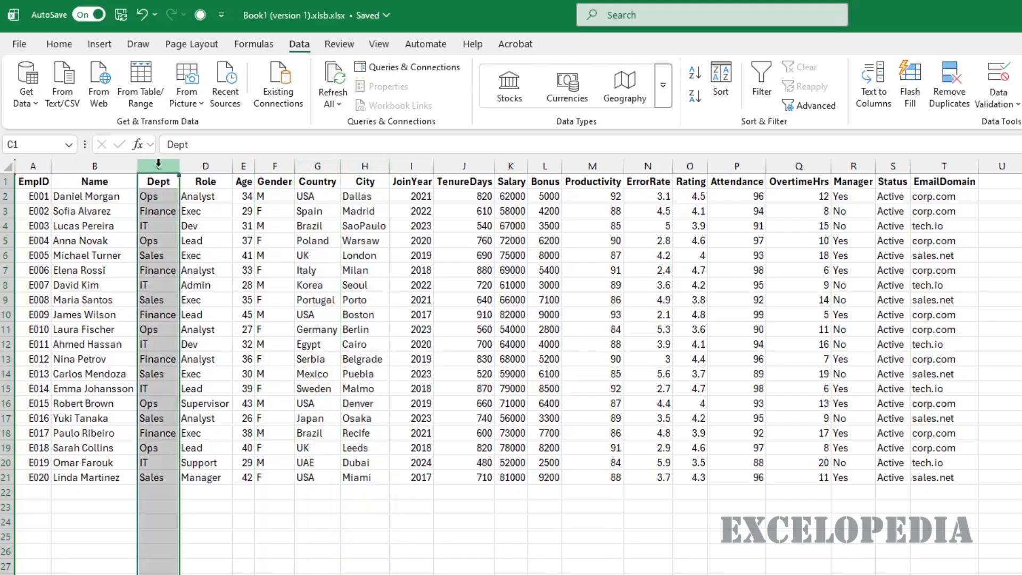
Select the entire Role column from cell D7, followed by the entire City column from cell H7.
left_click(223, 272)
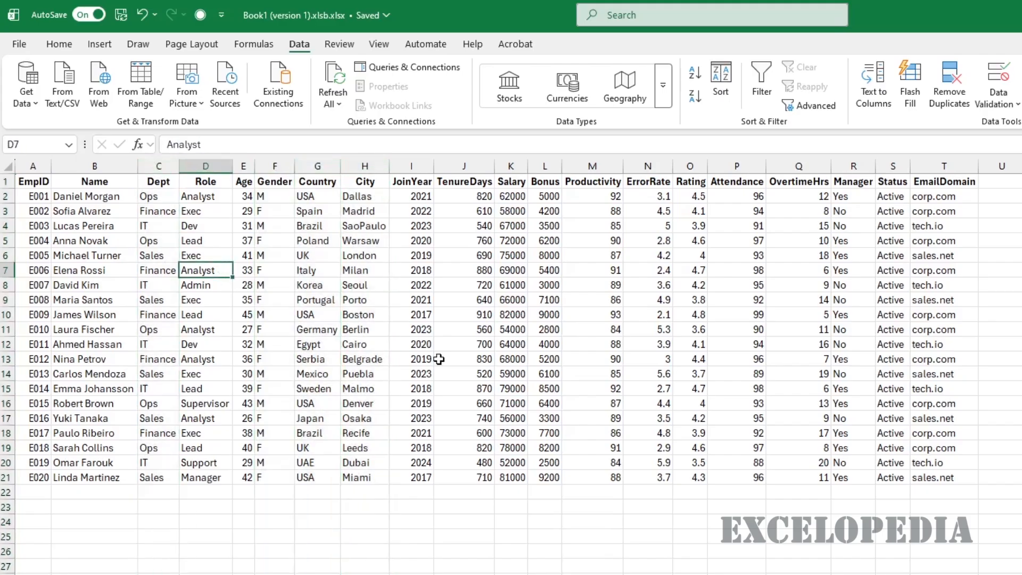
key("ctrl+space")
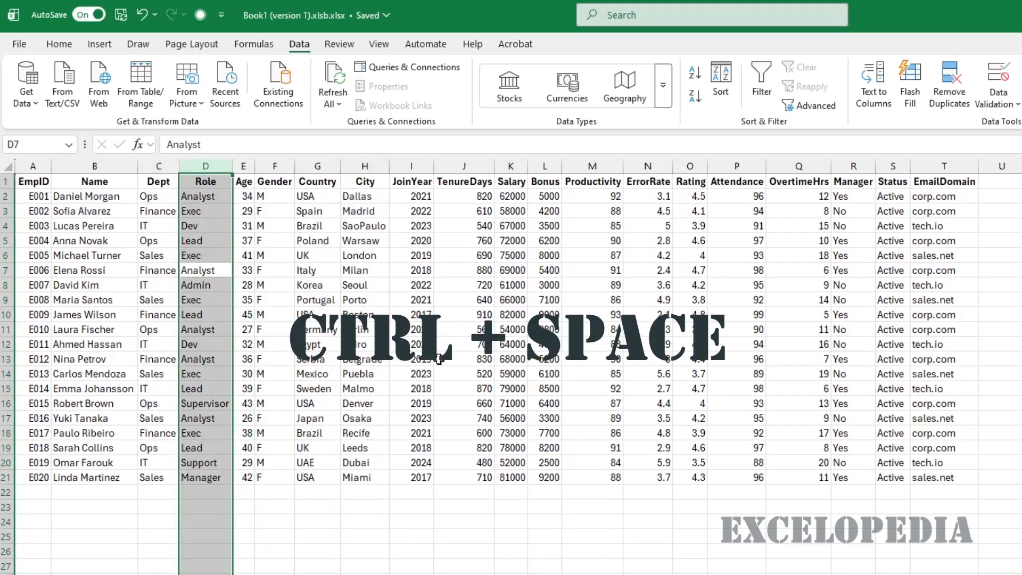
left_click(369, 274)
key("ctrl+space")
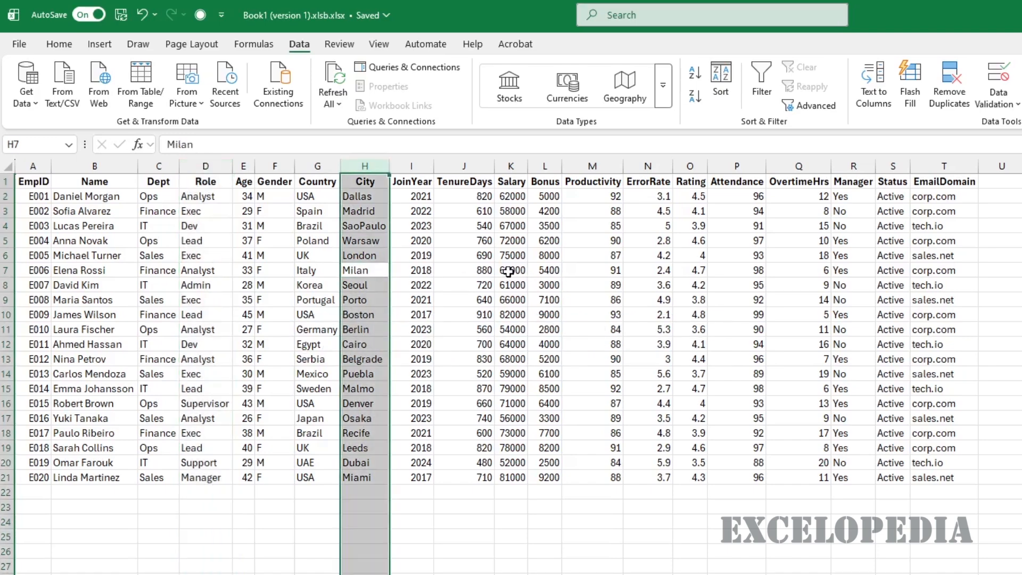
Select cells K7:N7 and expand the selection to the entire Salary through ErrorRate columns.
left_click(508, 271)
key("shift+Right")
key("shift+Right")
key("shift+Right")
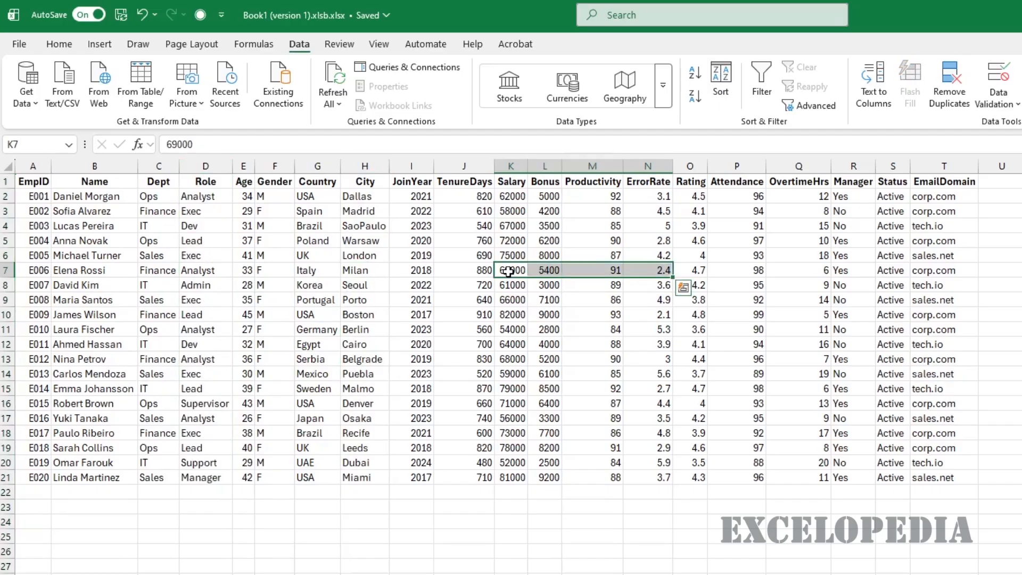
key("ctrl+space")
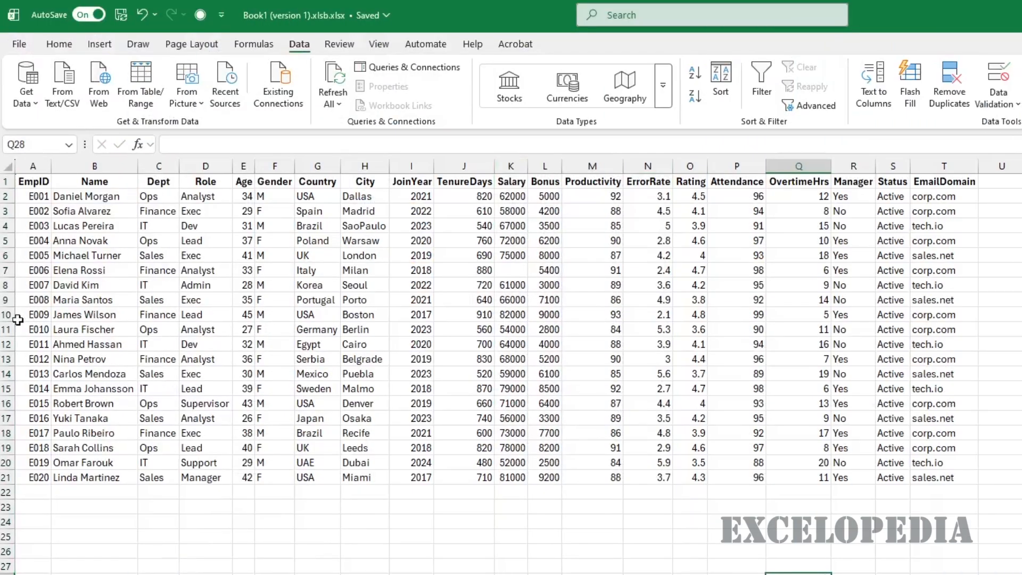
Select entire rows 10, 7 and 6 one at a time by their row headings.
left_click(17, 319)
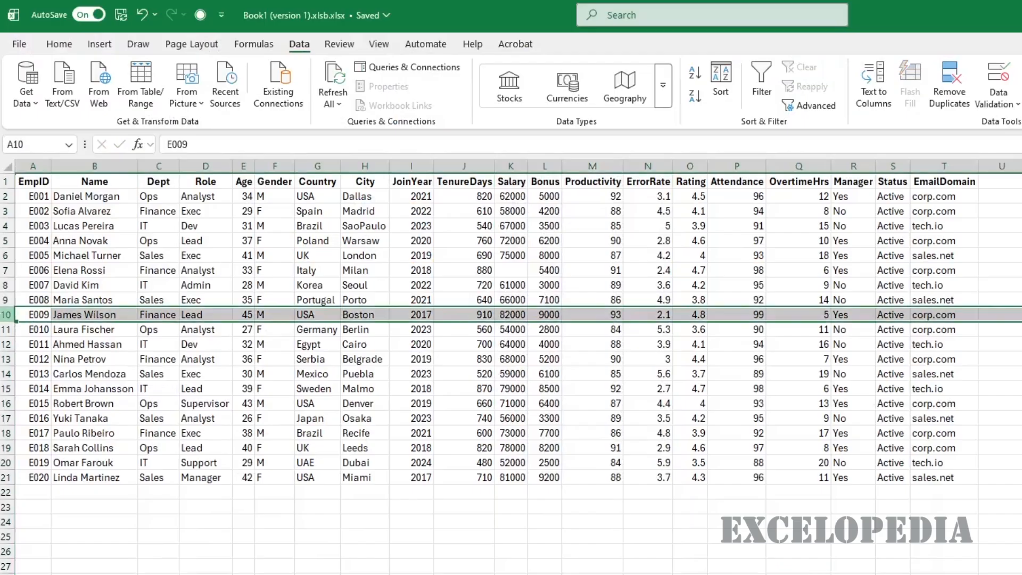
left_click(4, 269)
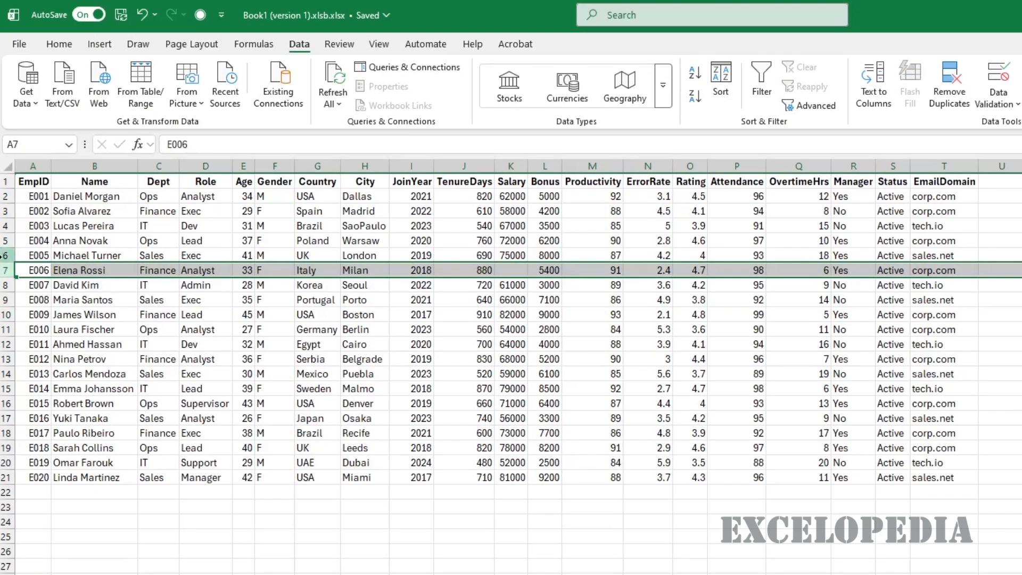
left_click(6, 255)
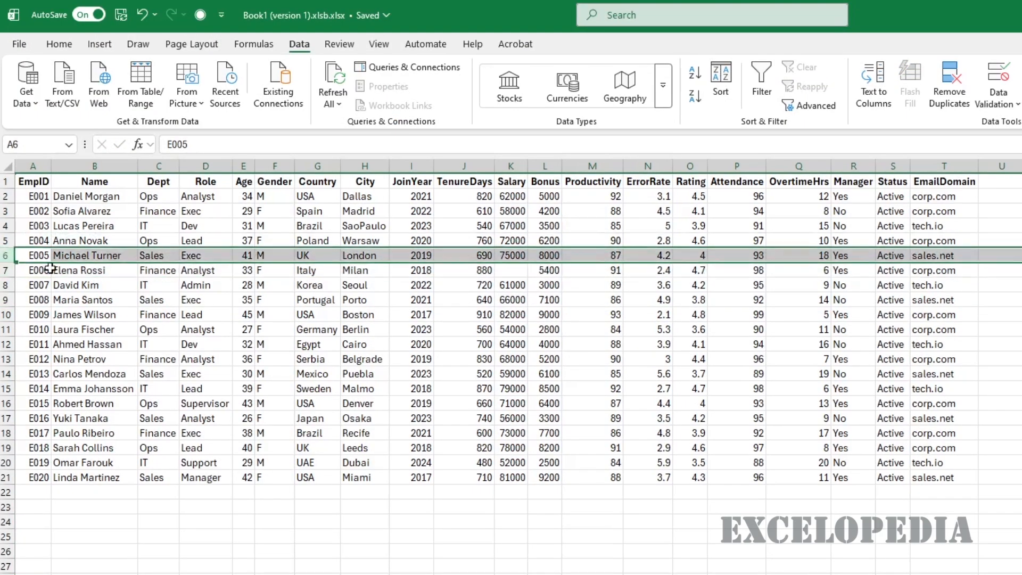
Select the entire row 8 from cell C8, followed by the entire row 12 from cell C12.
left_click(141, 286)
key("shift+space")
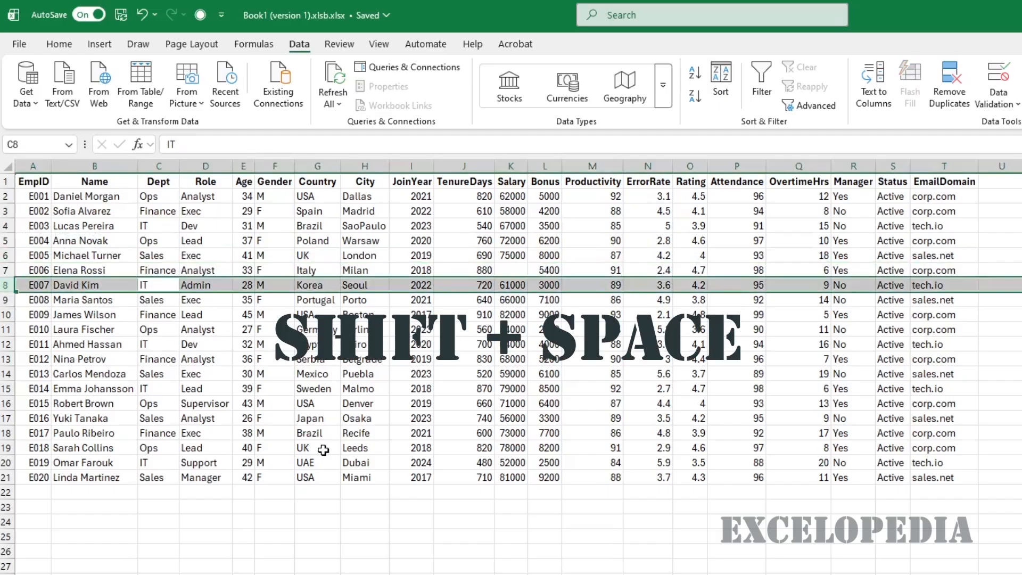
left_click(150, 343)
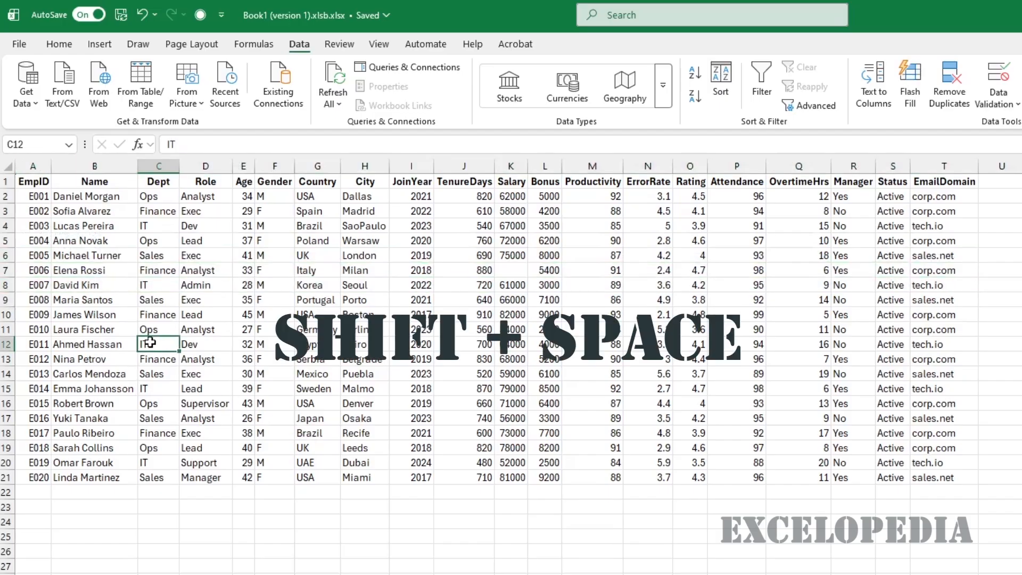
key("shift+space")
Select cells C14:C17 and expand the selection to entire rows 14 through 17.
left_click(152, 375)
left_click_drag(153, 379, 151, 421)
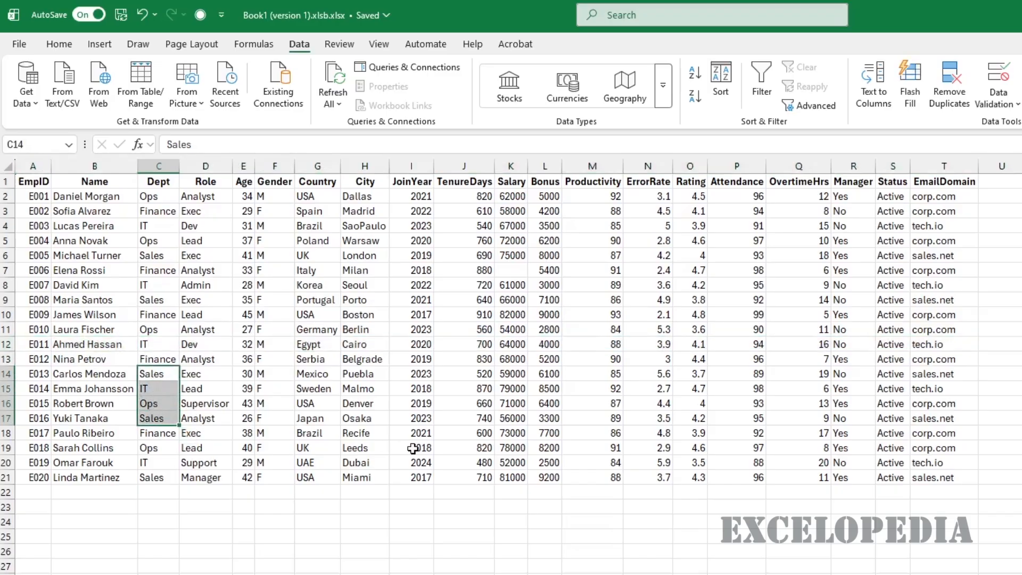
key("shift+space")
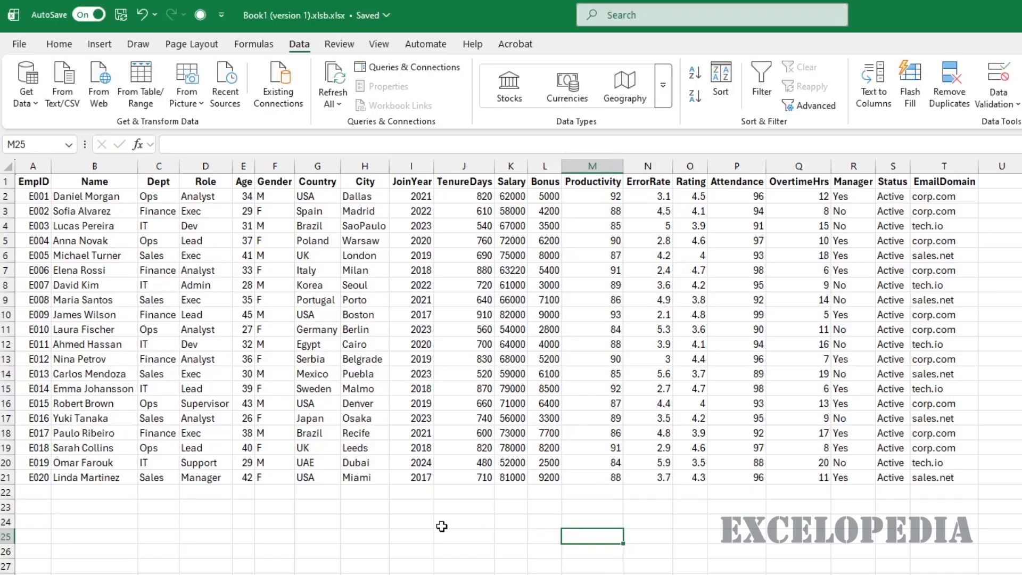
Select the entire City column from cell H7 and insert a blank column before it.
left_click(359, 270)
key("ctrl+space")
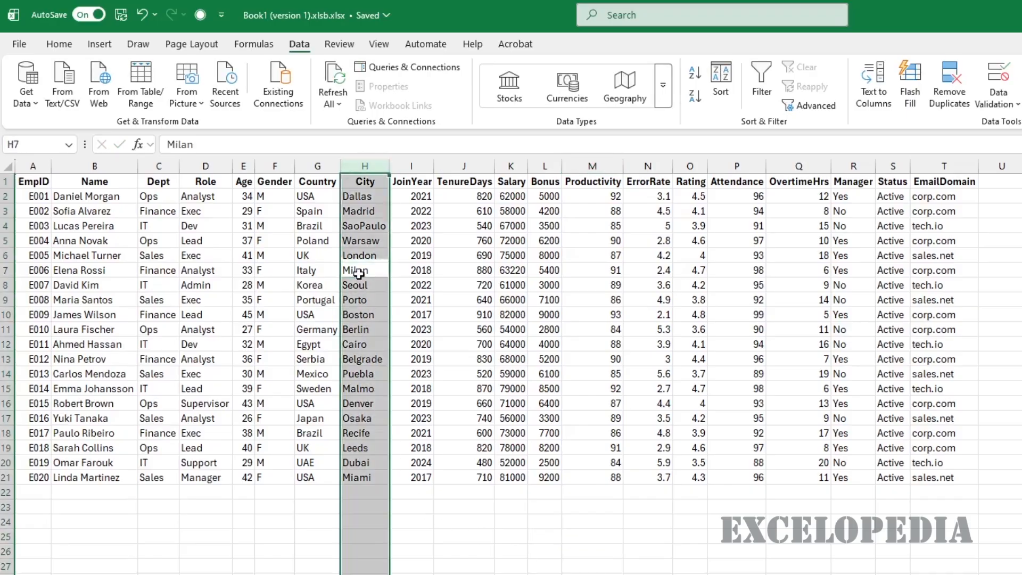
key("ctrl+plus")
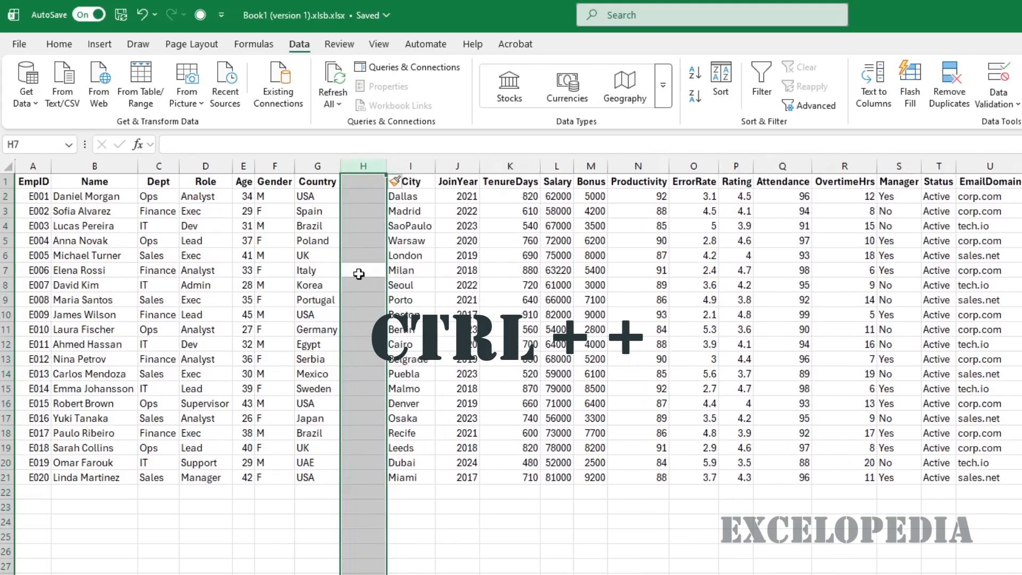
Select the entire TenureDays, Salary and Bonus columns from cells K6:M6 and insert three blank columns before them.
left_click(519, 258)
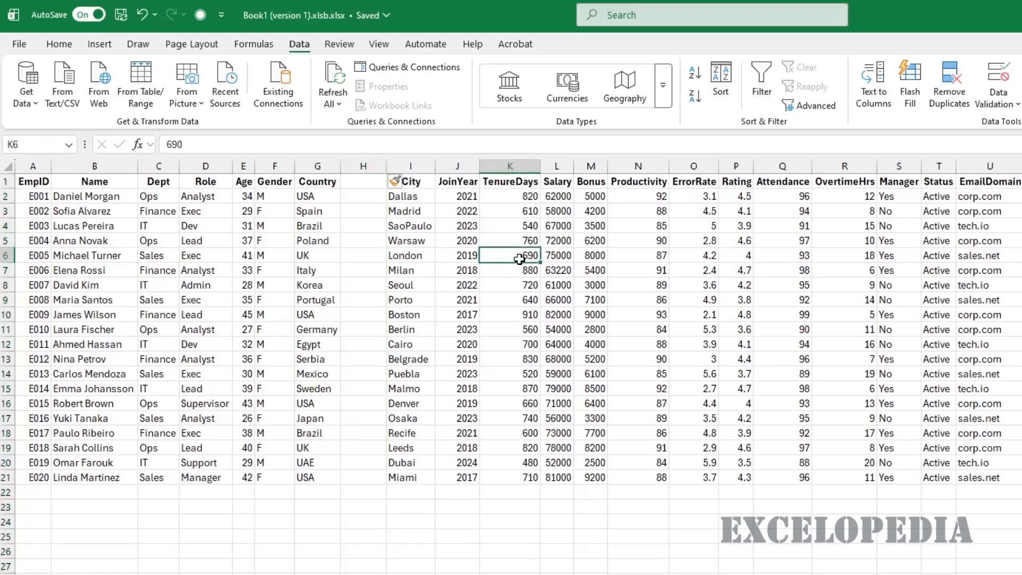
key("shift+Right")
key("shift+Right")
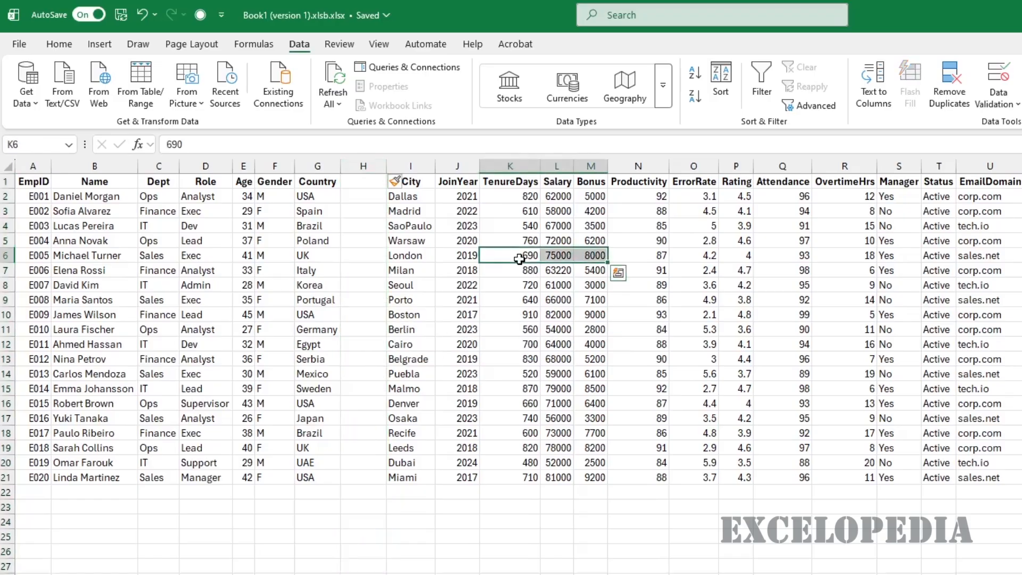
key("ctrl+space")
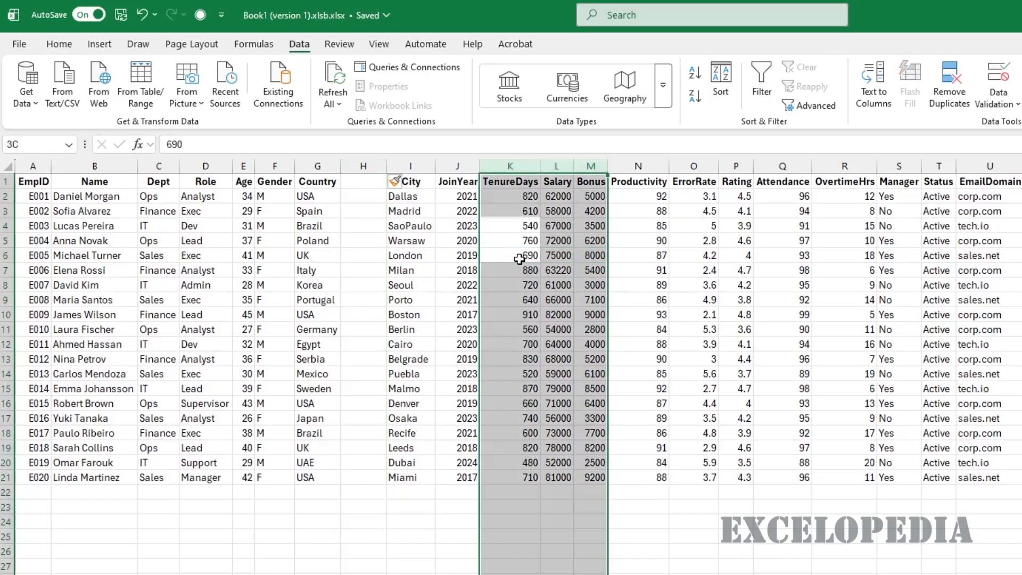
key("ctrl+plus")
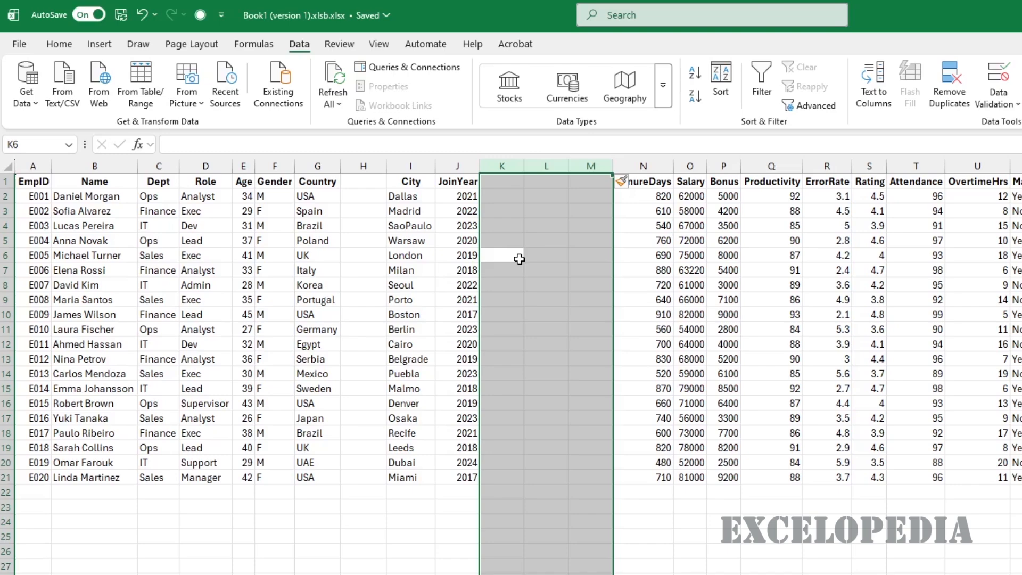
Insert one blank row above row 10, and four blank rows above row 14 based on cells I14:I17.
left_click(402, 319)
key("shift+space")
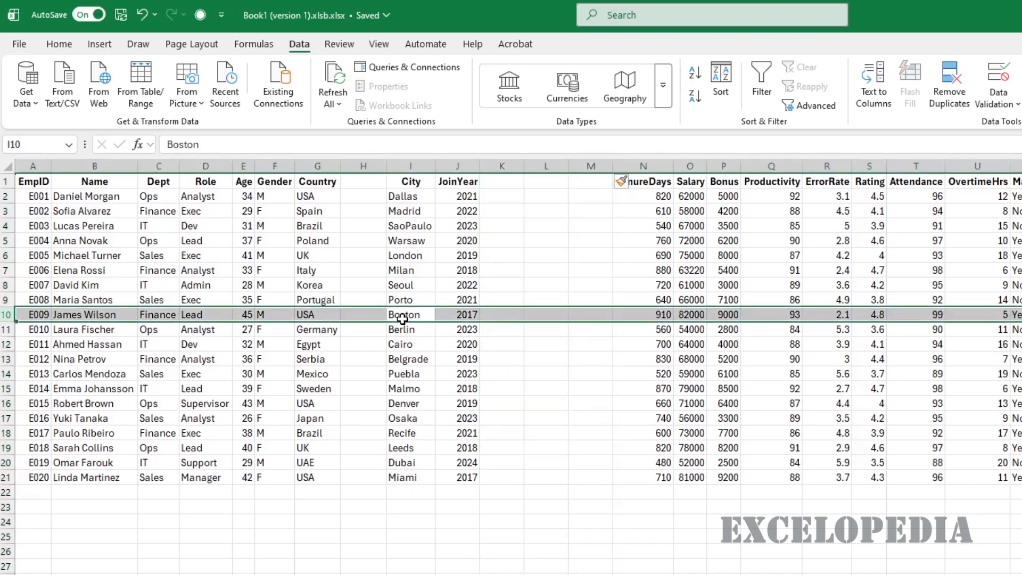
key("ctrl+shift+plus")
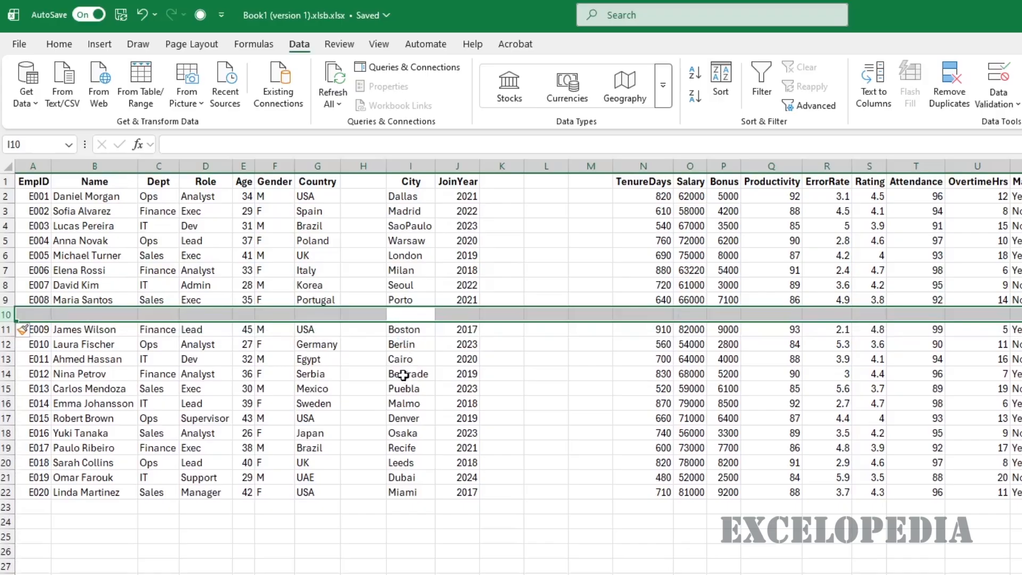
left_click_drag(403, 375, 405, 418)
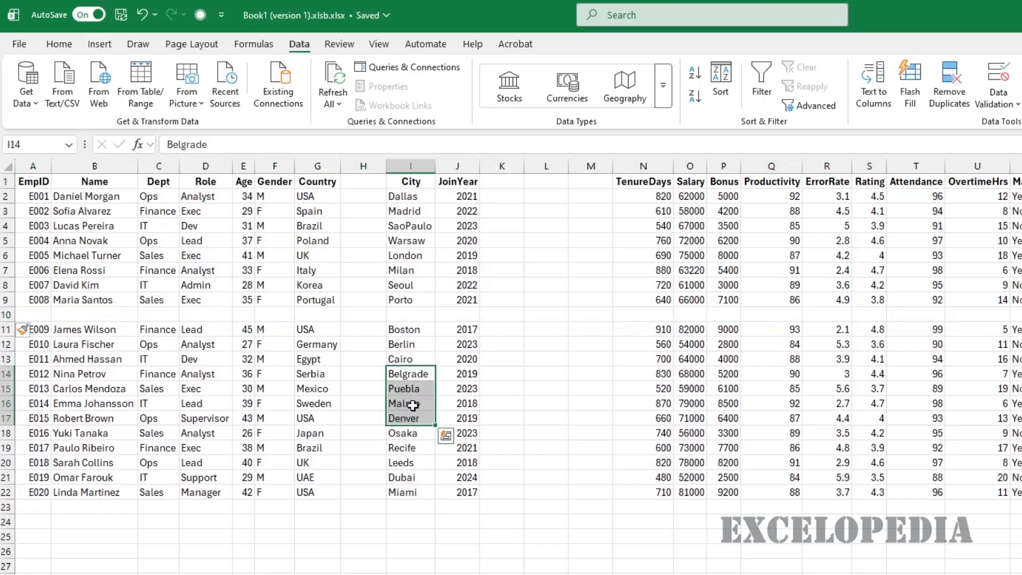
key("shift+space")
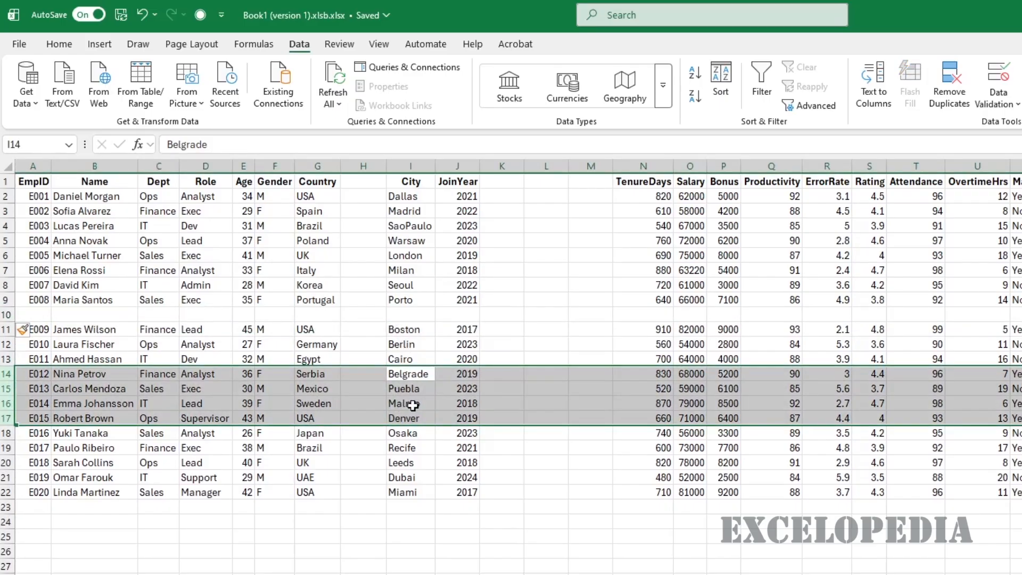
key("ctrl+shift+plus")
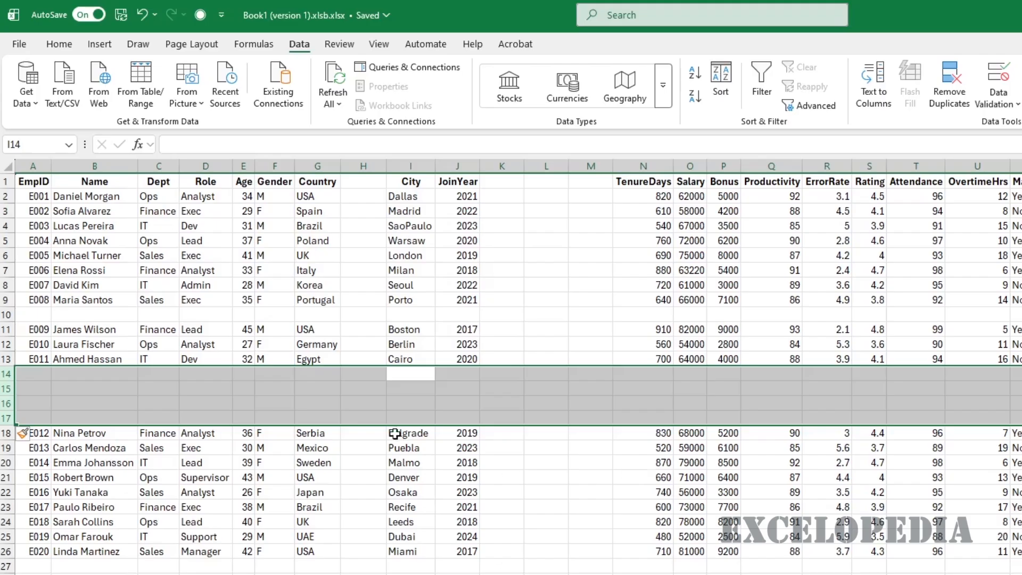
Insert blank cells at D2:D9 in the Role column, shifting the existing cells right.
left_click_drag(209, 195, 197, 301)
key("ctrl+shift+plus")
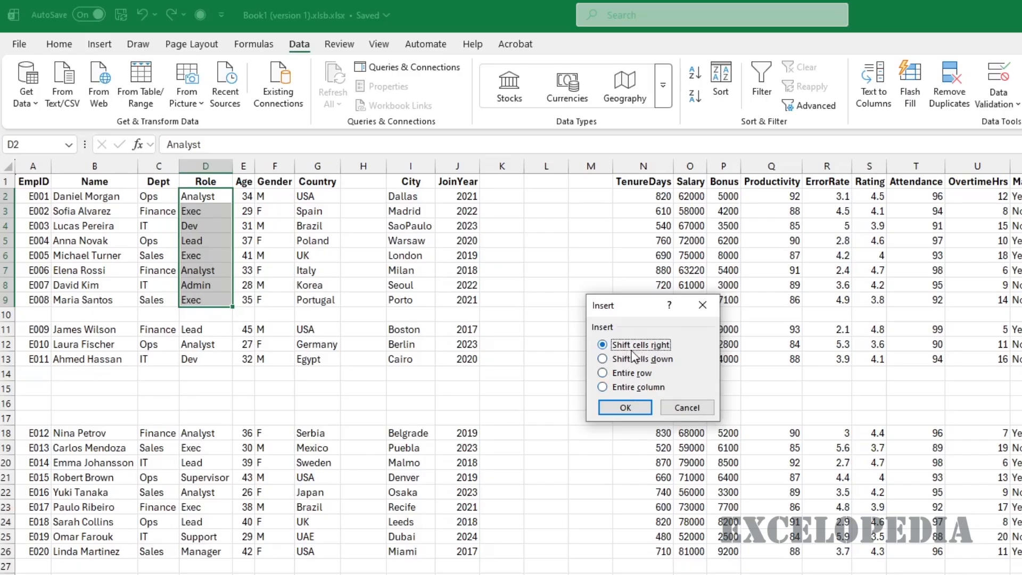
left_click(627, 405)
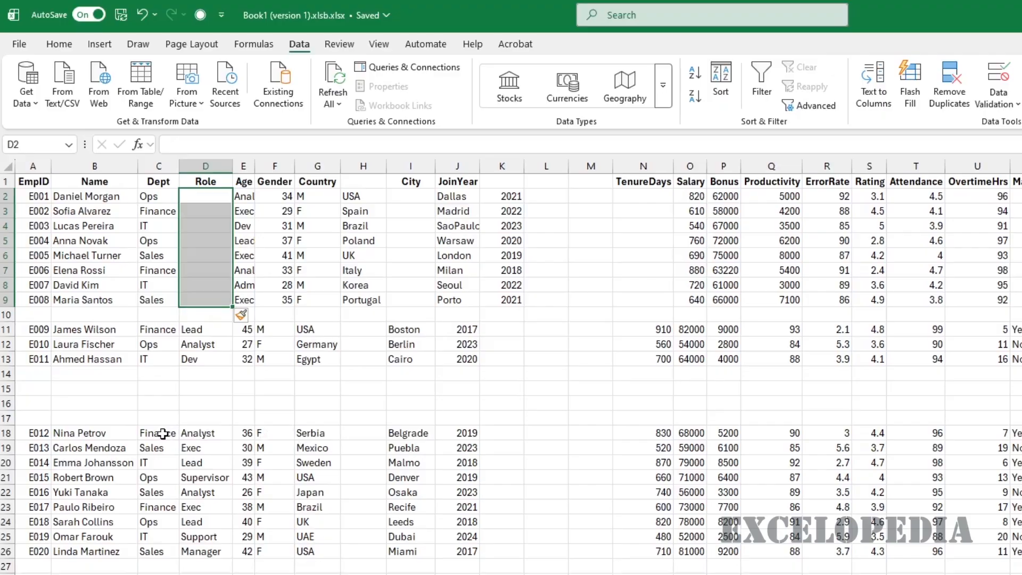
Insert blank cells at C18:E18, shifting the existing cells down.
left_click_drag(155, 433, 247, 433)
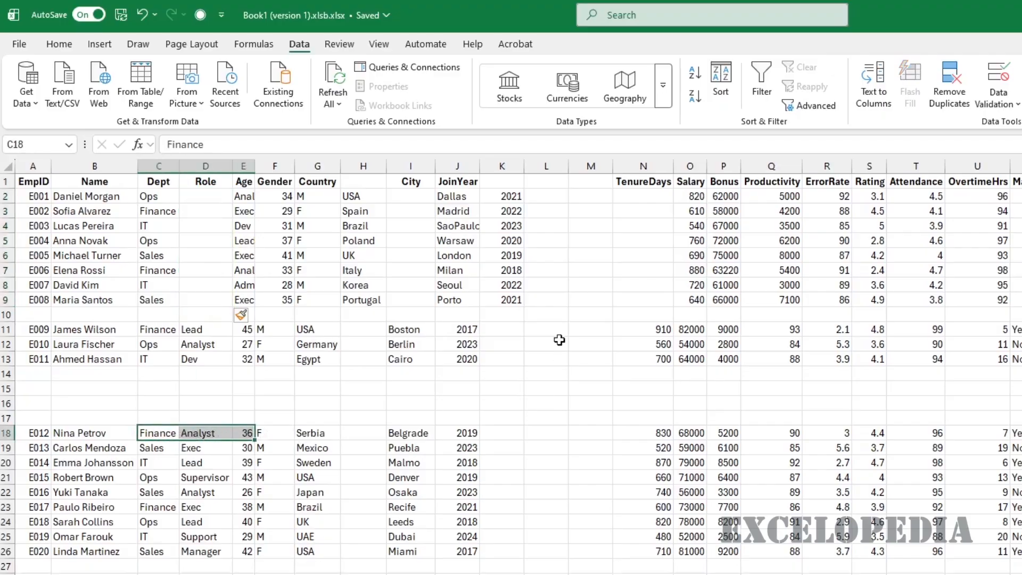
key("ctrl+shift+plus")
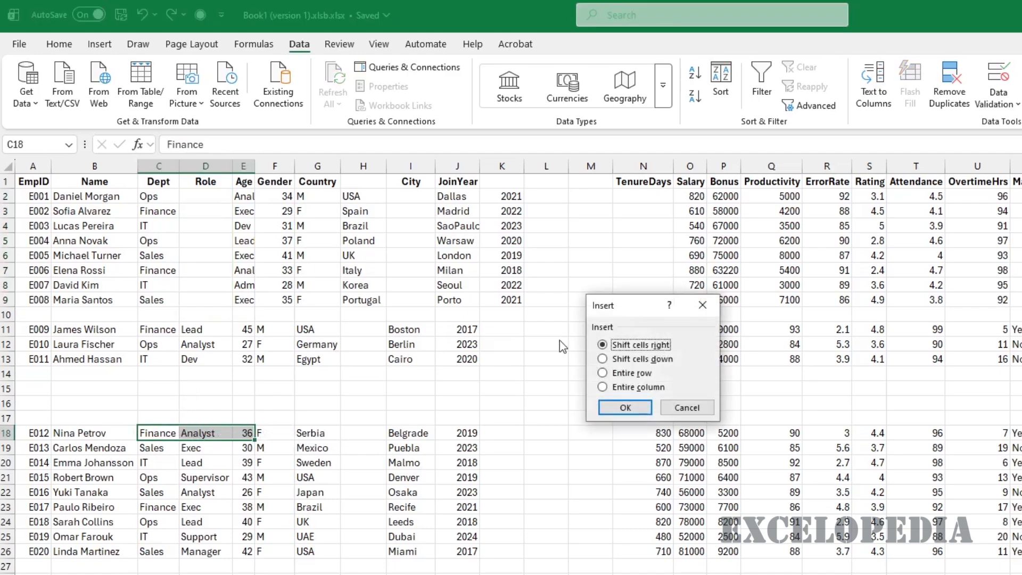
left_click(654, 360)
left_click(627, 407)
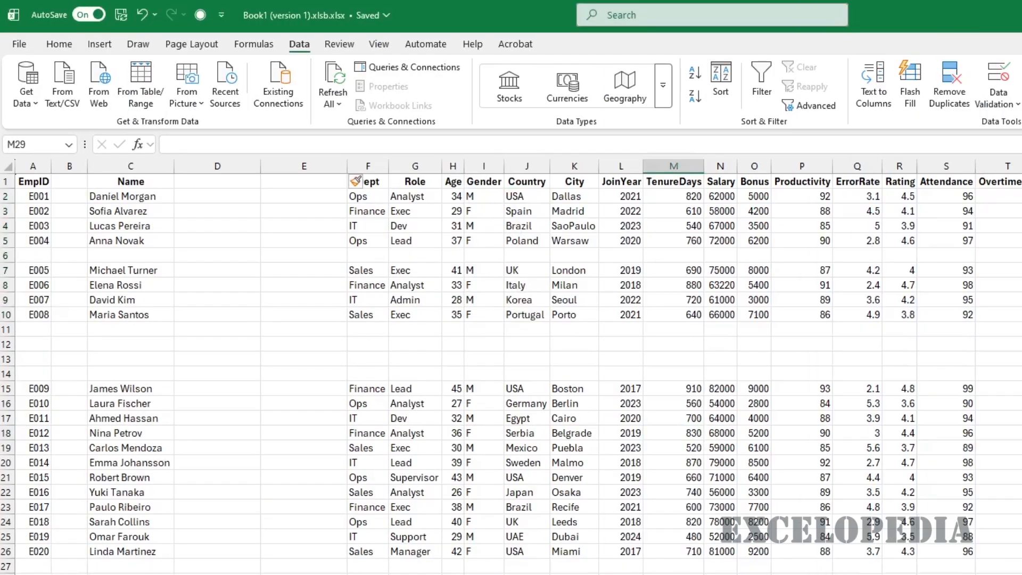
Select the entire blank column B between EmpID and Name and delete it.
left_click(73, 300)
key("ctrl+space")
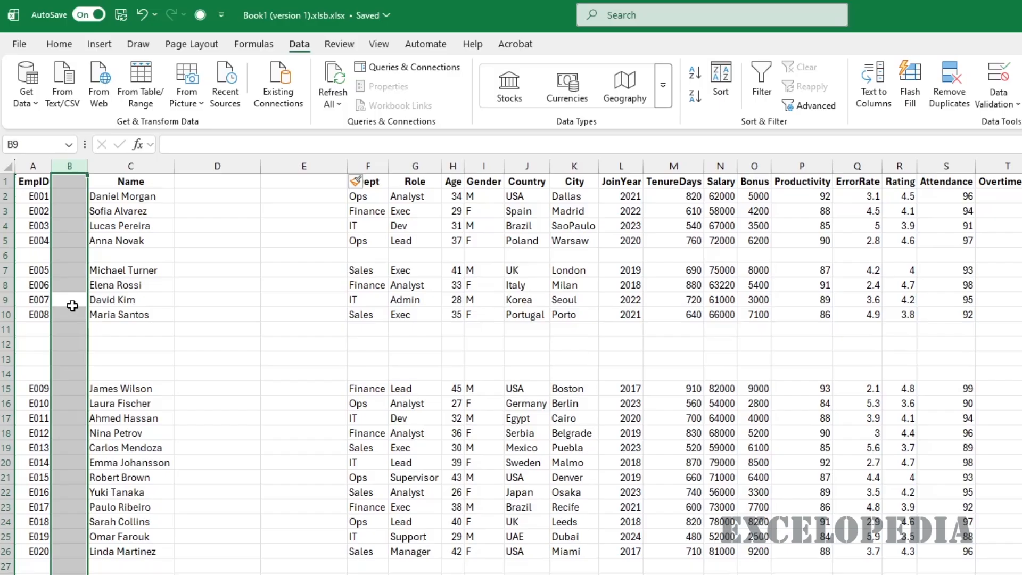
key("ctrl+minus")
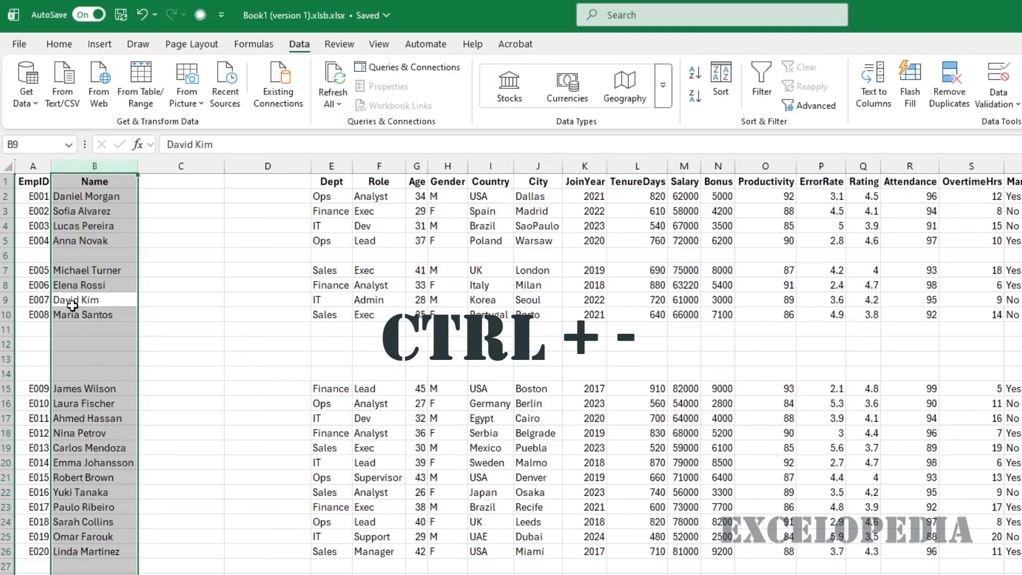
Select the two entire blank columns C and D between Name and Dept and delete them.
key("Down")
key("Right")
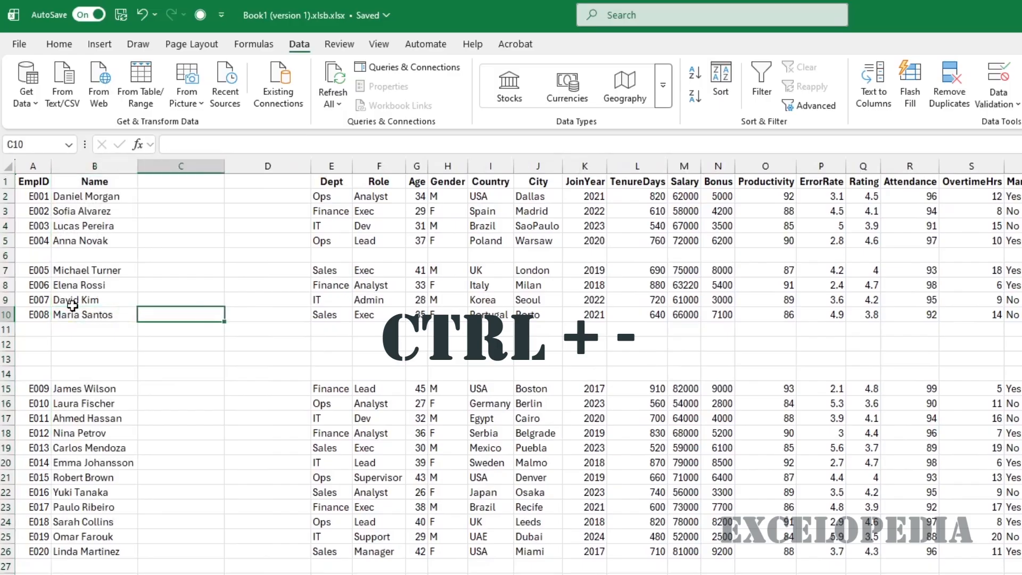
key("shift+Right")
key("ctrl+space")
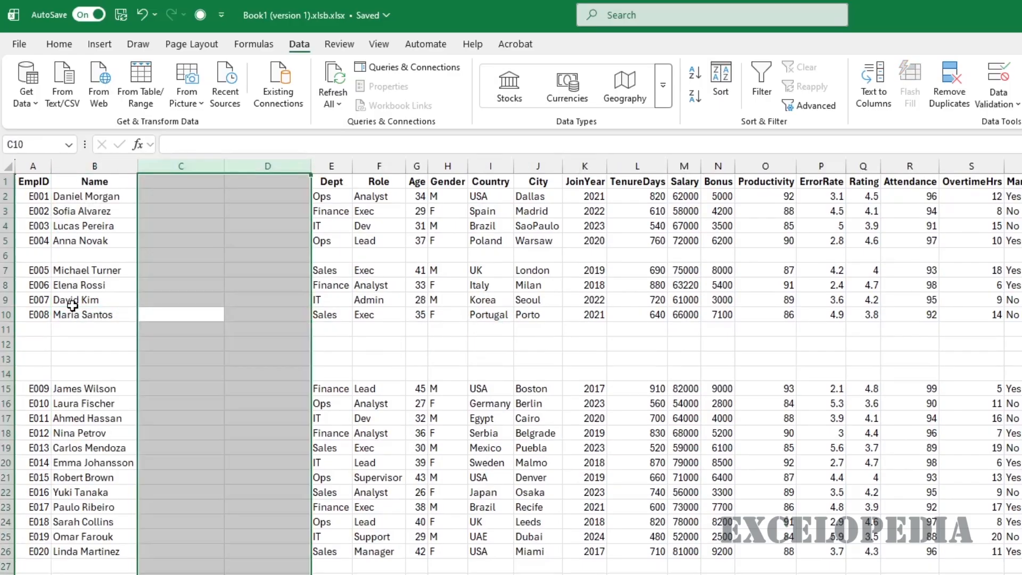
key("ctrl+minus")
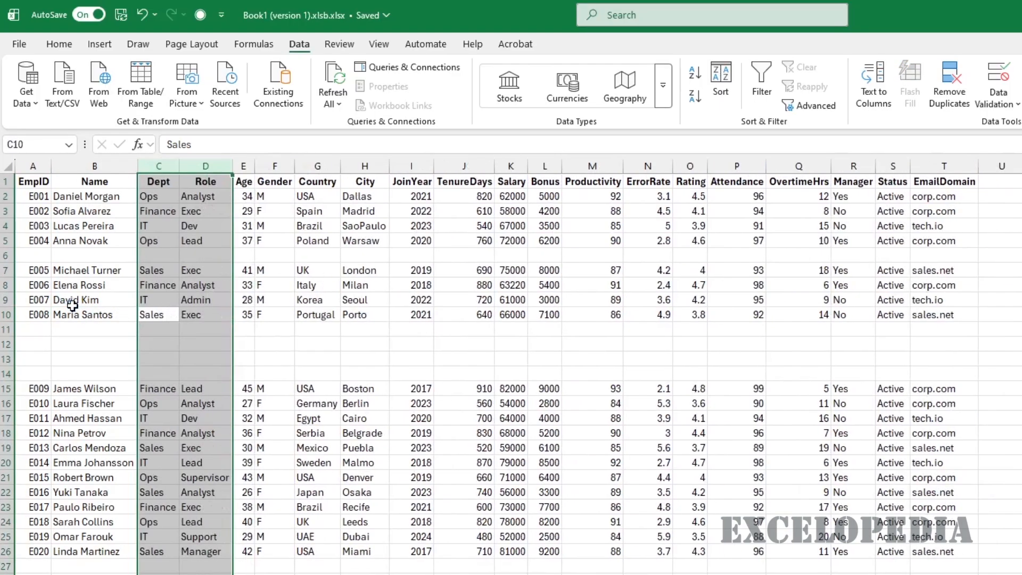
Move to cell B6, select the entire blank row 6 and delete it.
key("Left")
key("Up")
key("Up")
key("Up")
key("Up")
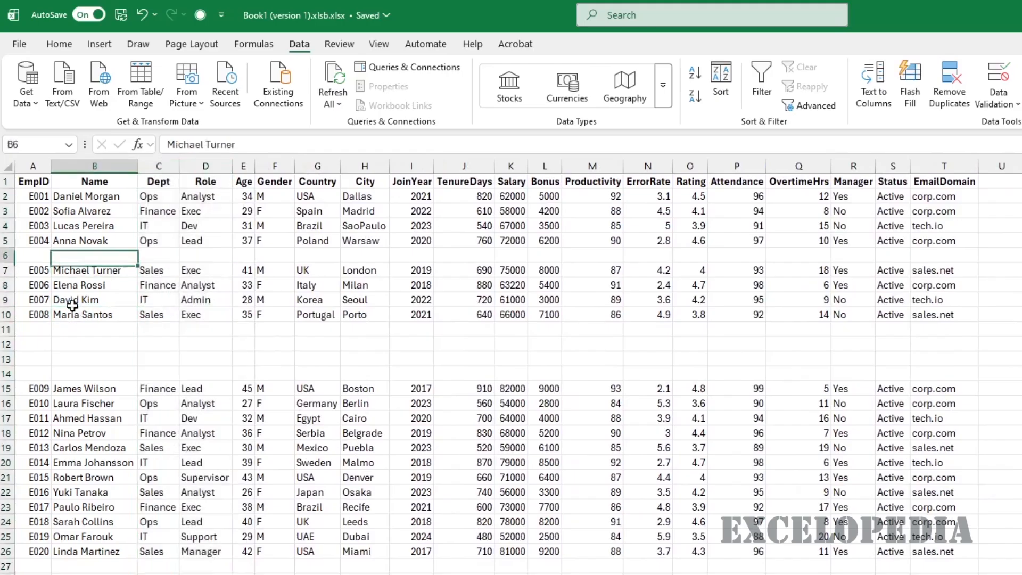
key("shift+space")
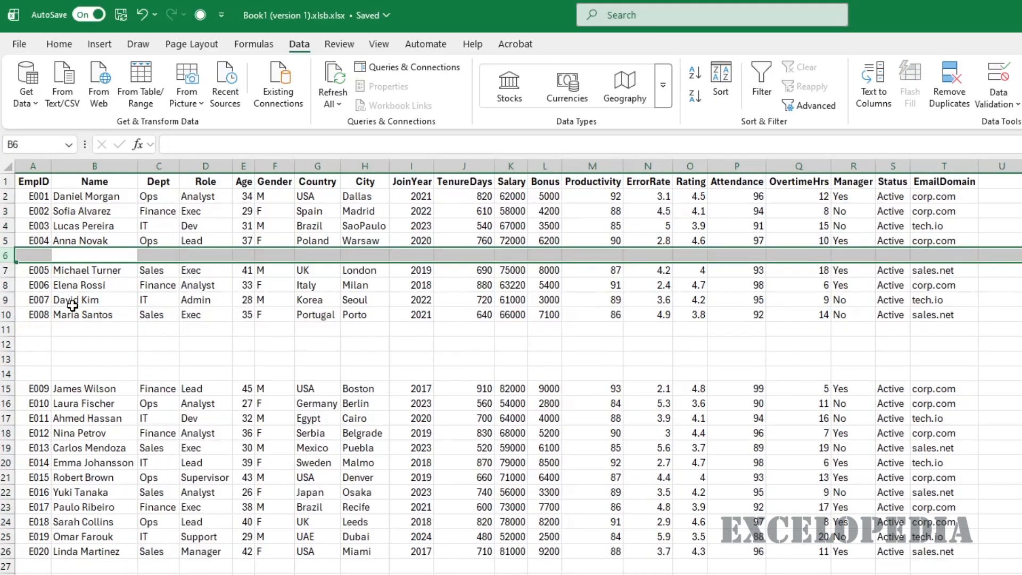
key("ctrl+minus")
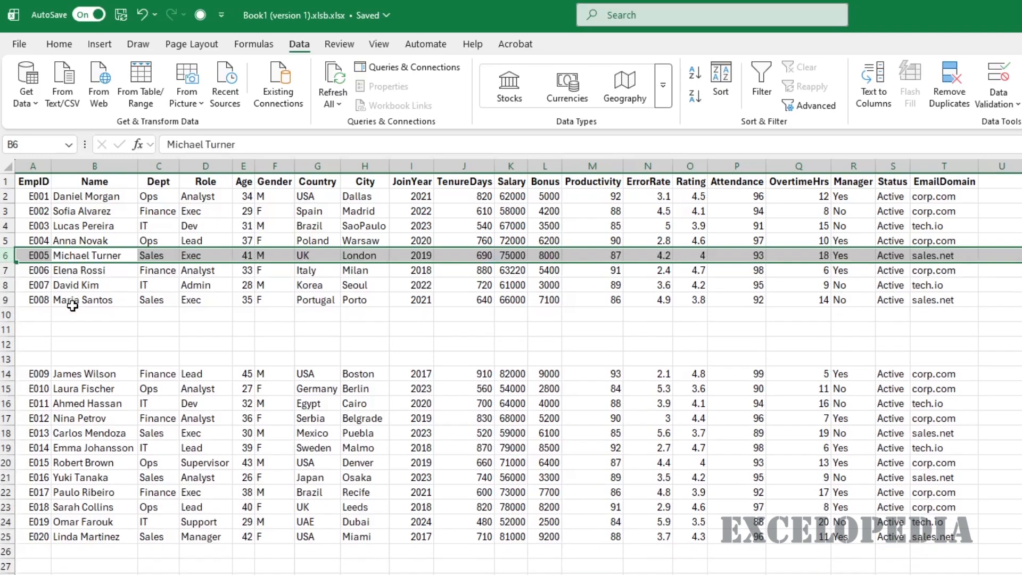
Extend a selection from B10 to B13, expand it to entire rows 10 through 13 and delete those blank rows.
key("Down")
key("Down")
key("Down")
key("Down")
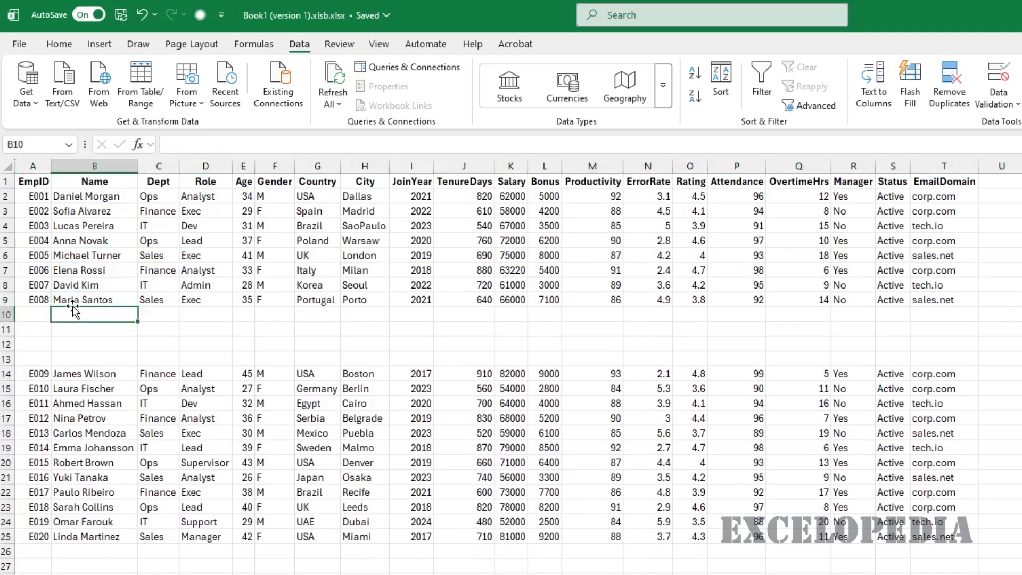
key("shift+Down")
key("shift+Down")
key("shift+Down")
key("shift+space")
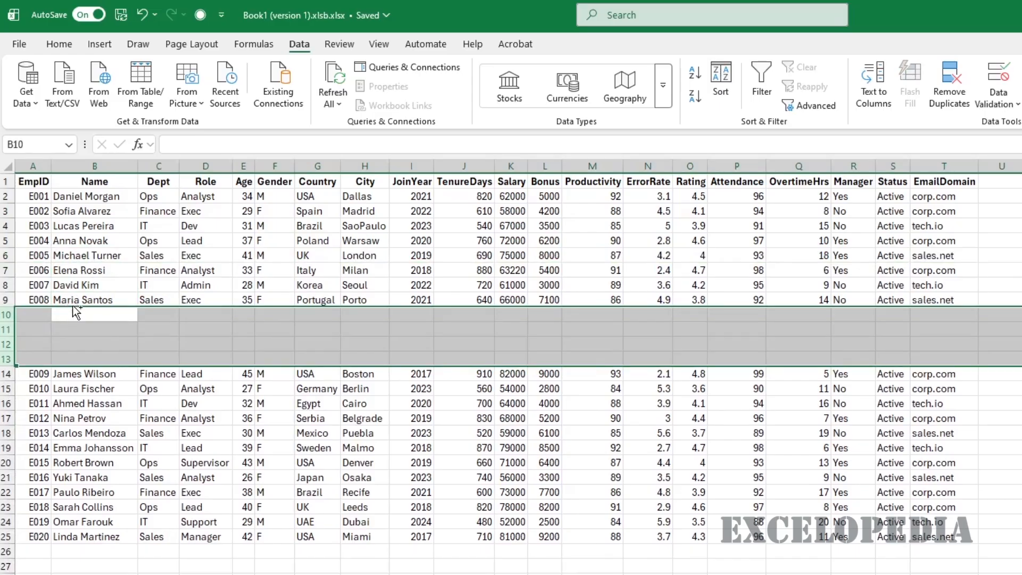
key("ctrl+minus")
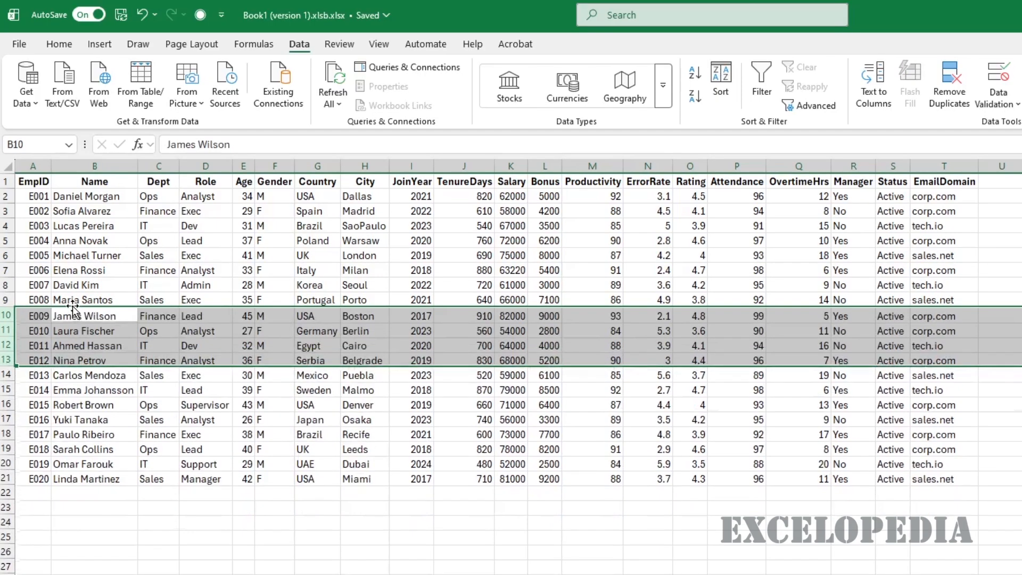
key("Right")
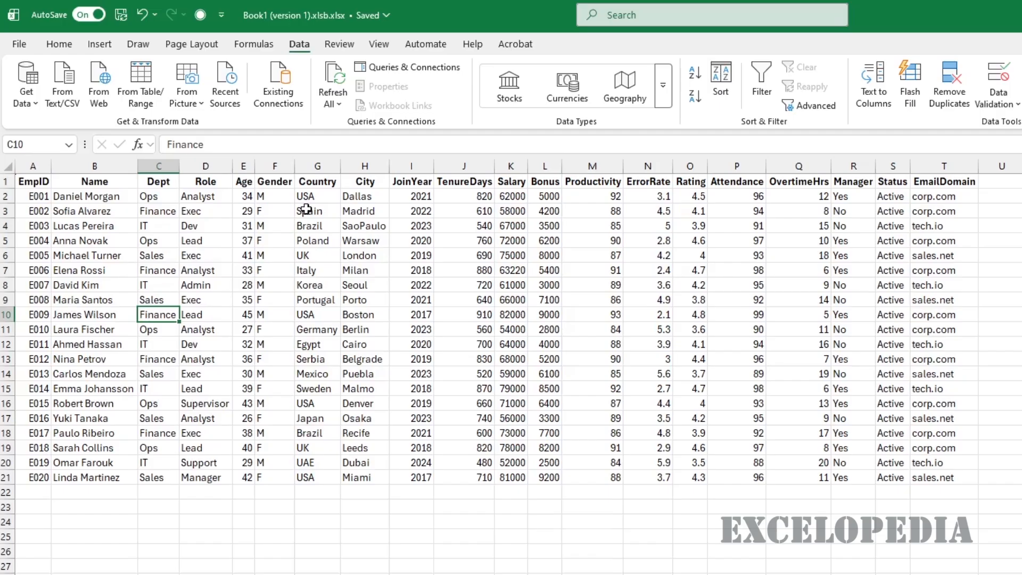
Delete cells G2:G8 in the Country column, shifting the remaining cells left.
left_click_drag(349, 197, 358, 285)
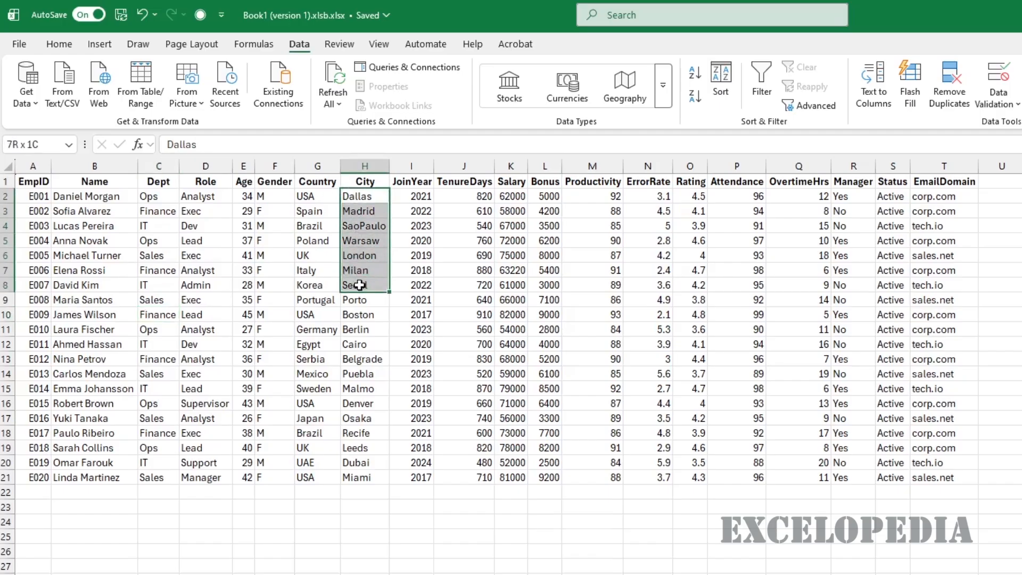
left_click_drag(308, 195, 313, 289)
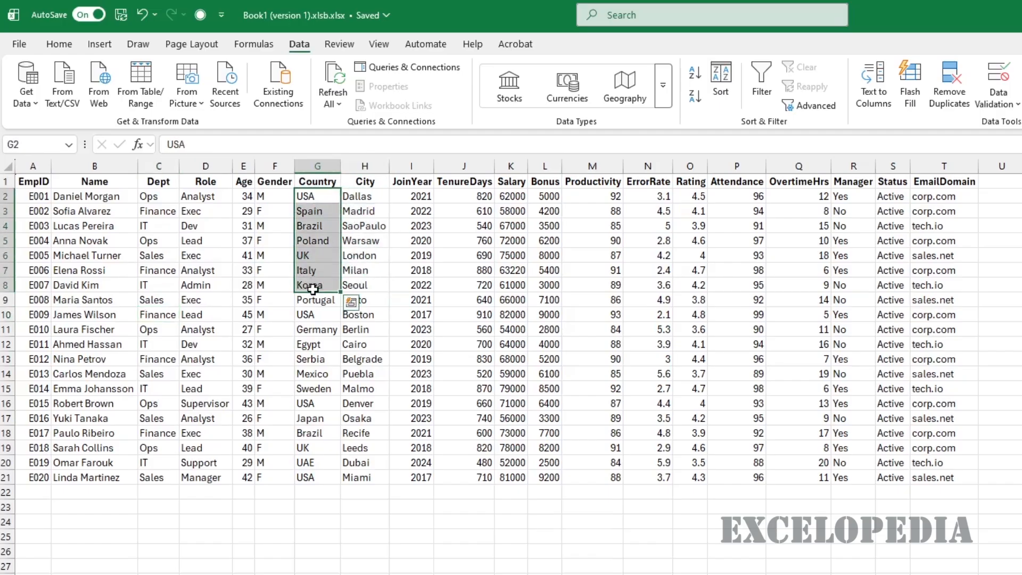
key("ctrl+minus")
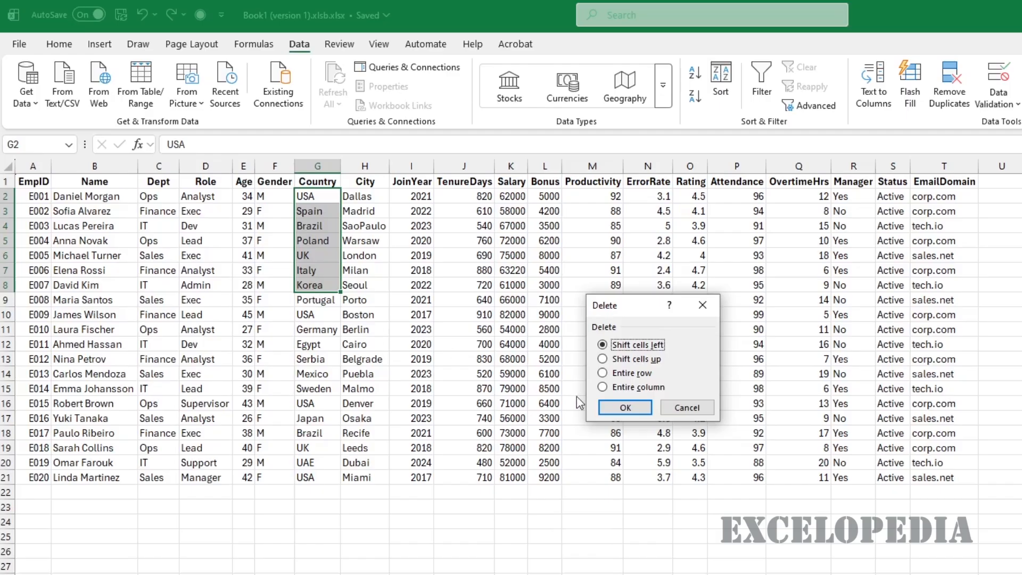
left_click(612, 407)
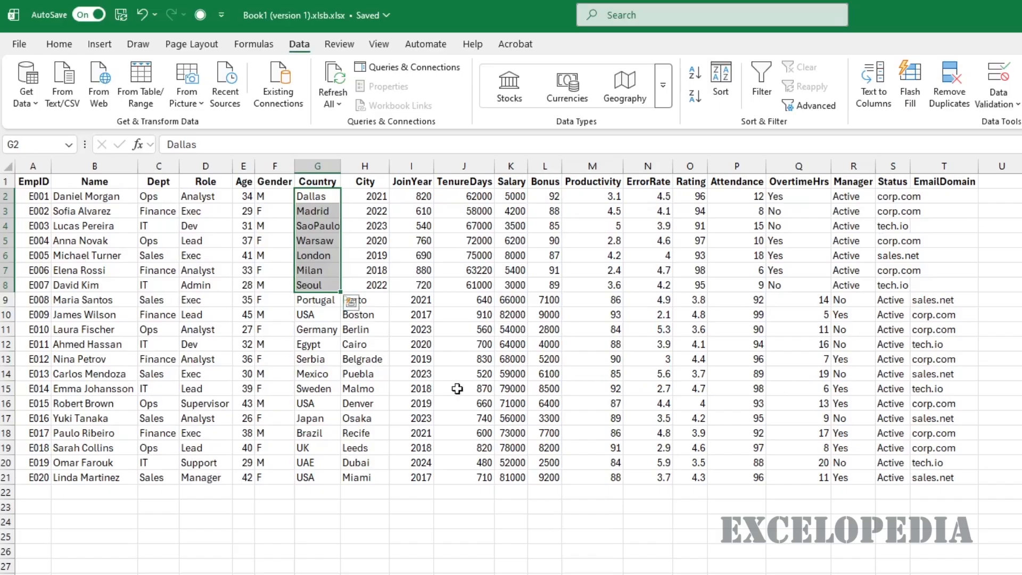
Delete cells H14:K14, shifting the cells below them up.
left_click_drag(349, 375, 512, 373)
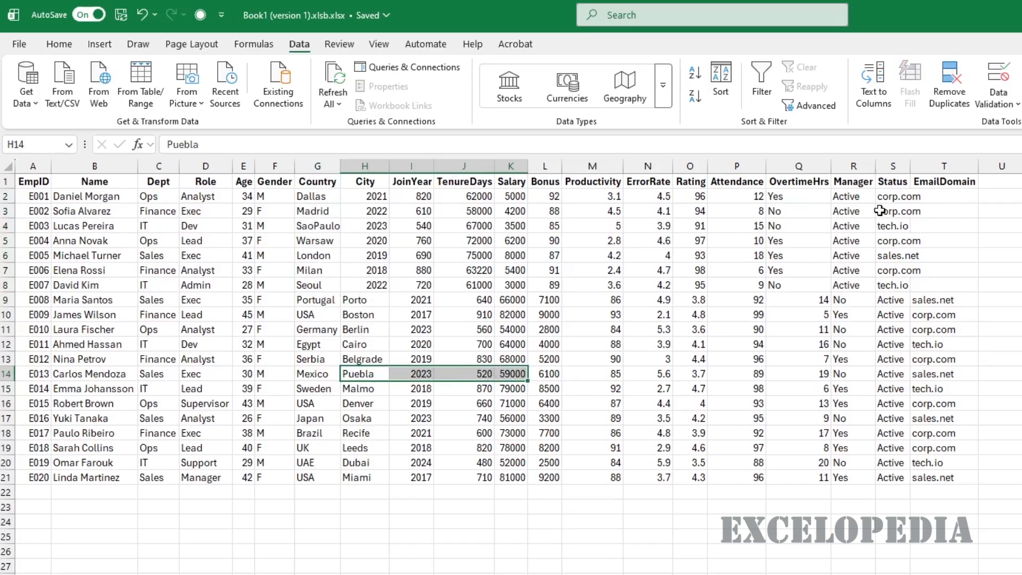
key("ctrl+minus")
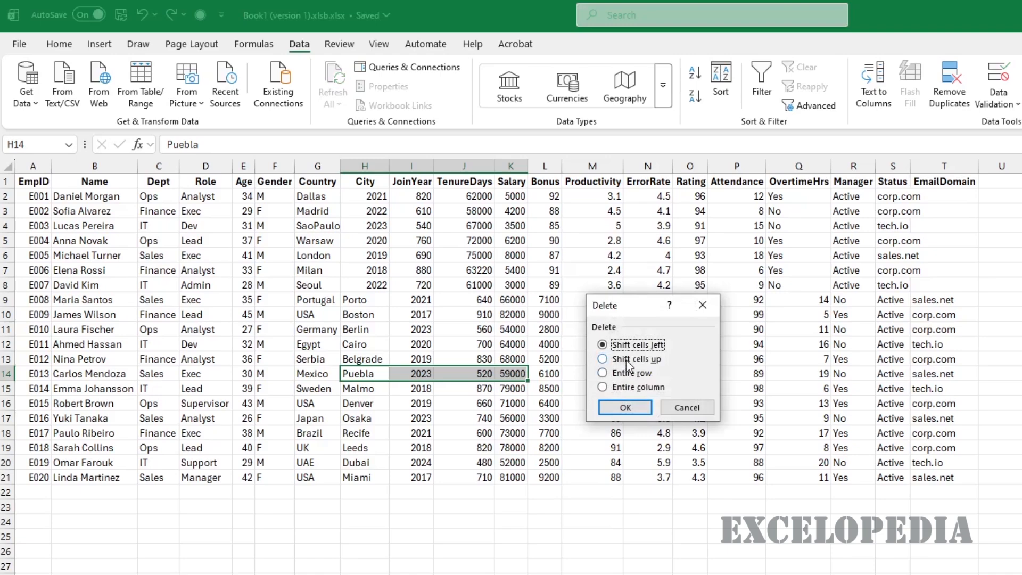
left_click(606, 360)
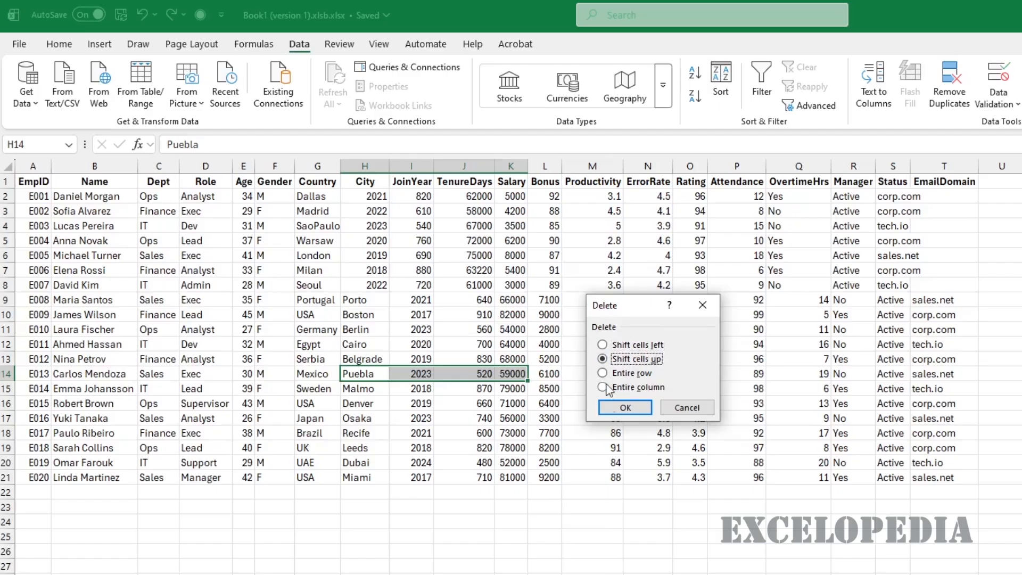
left_click(611, 405)
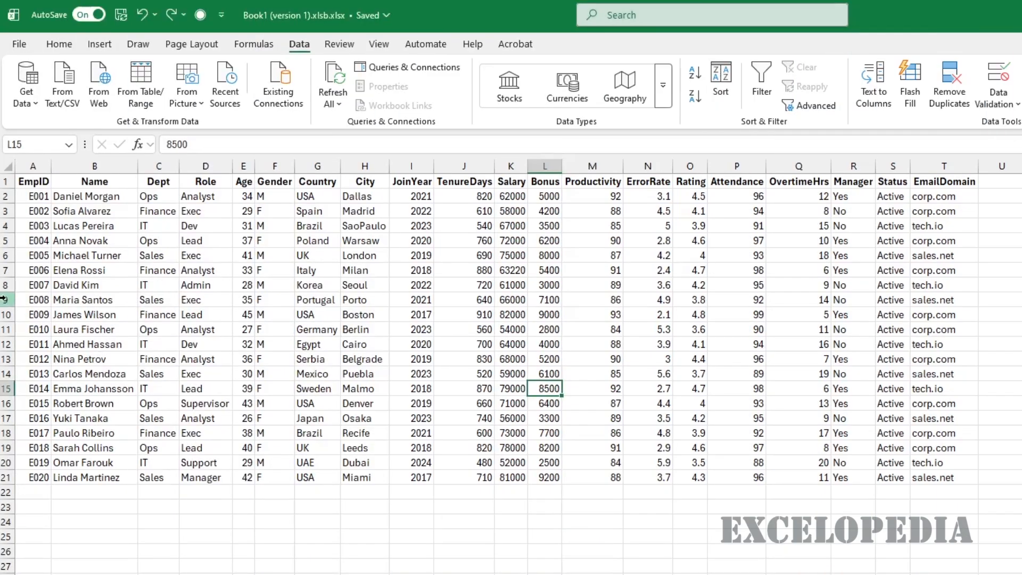
Hide row 9 and undo the hiding.
left_click(4, 300)
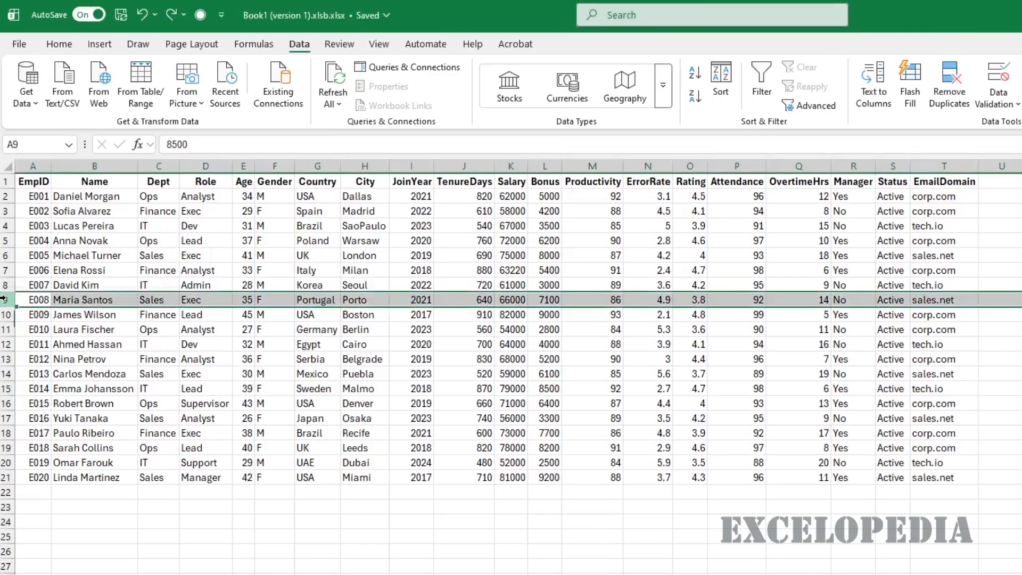
right_click(5, 300)
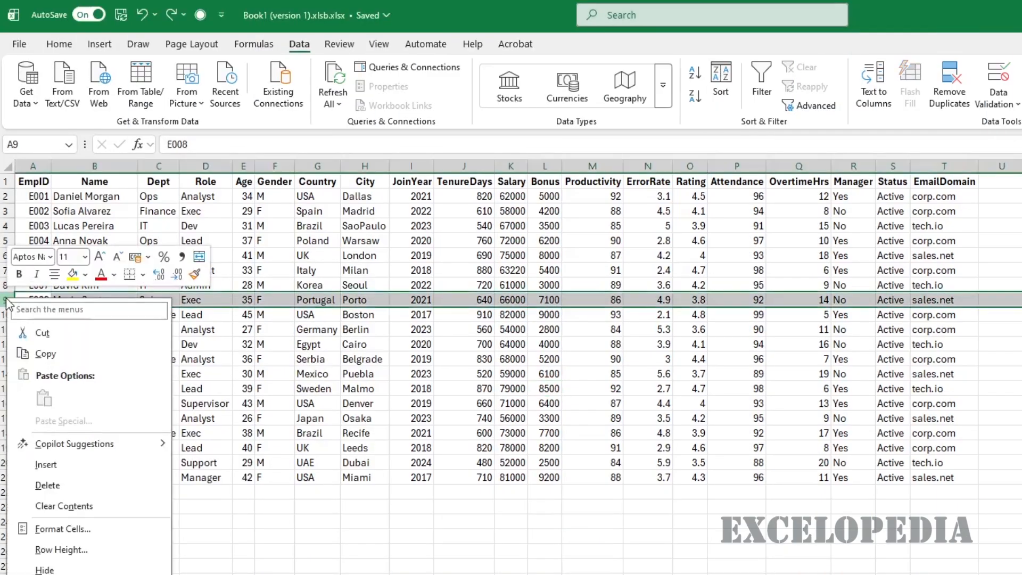
left_click(59, 570)
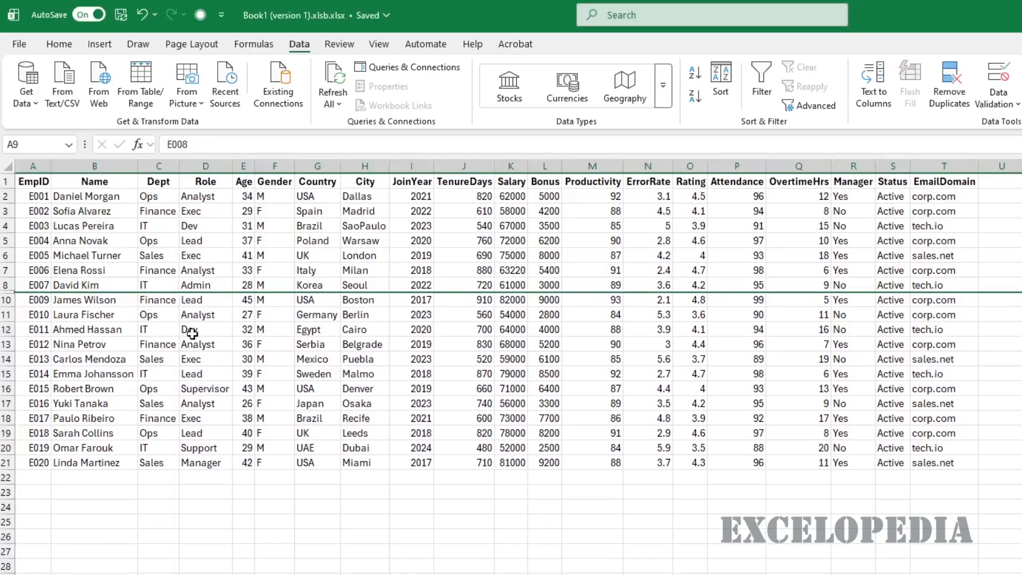
key("ctrl+z")
left_click(192, 332)
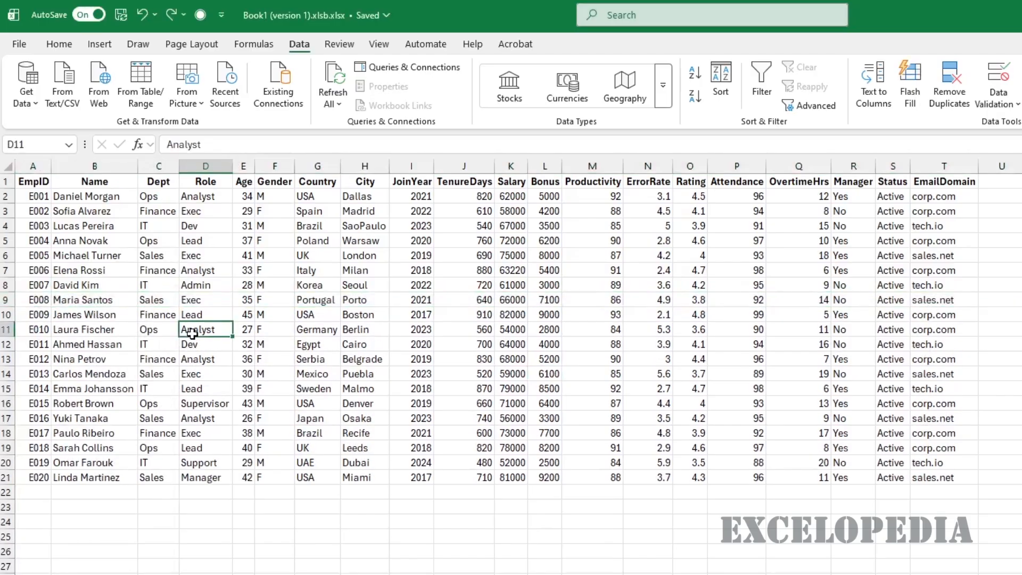
Hide row 9 from cell C9, and hide rows 13 through 16 from a selection of C13:C16.
left_click(169, 302)
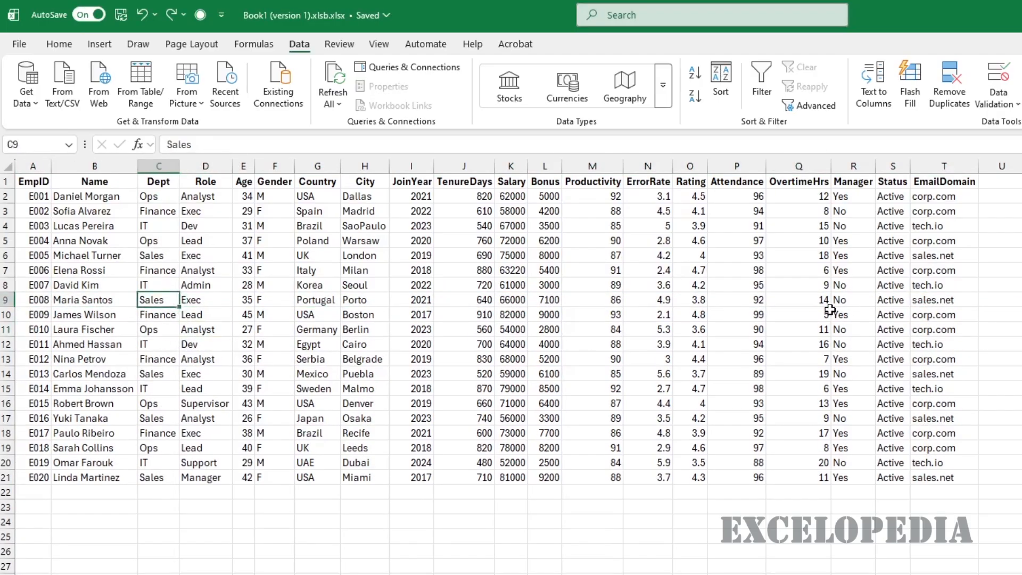
key("ctrl+9")
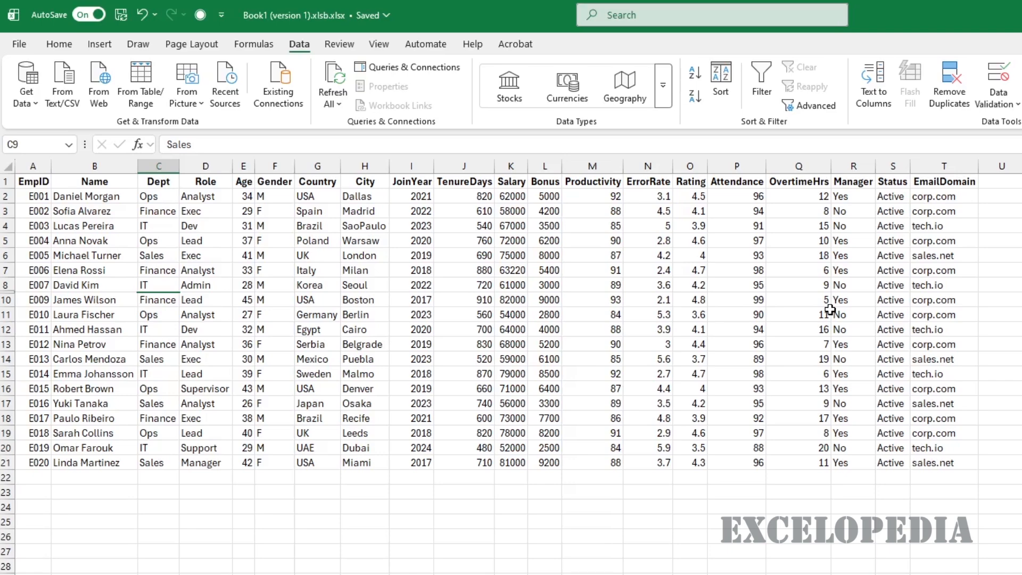
key("Down")
key("Down")
key("Down")
key("Down")
key("shift+Down")
key("shift+Down")
key("shift+Down")
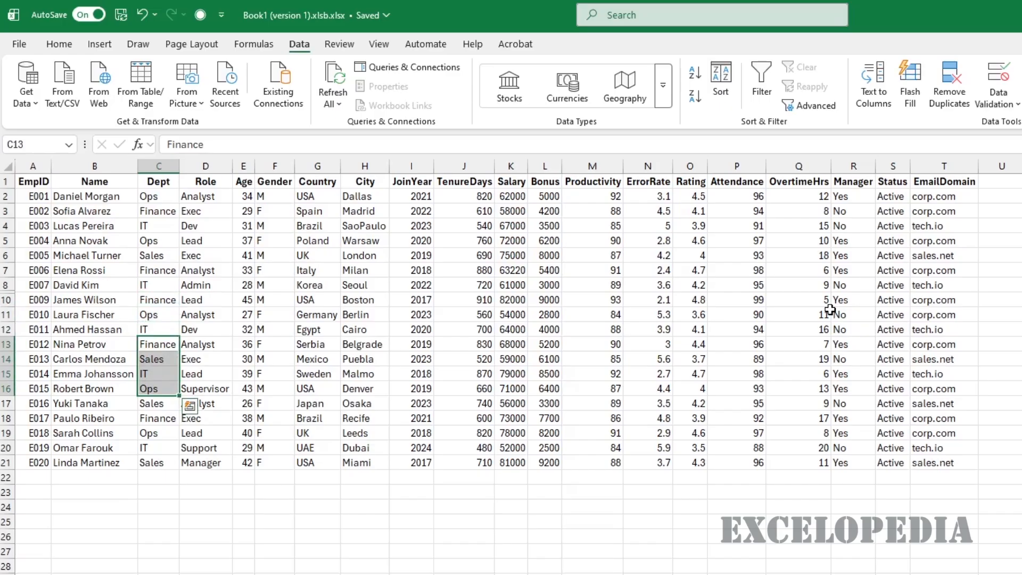
key("ctrl+9")
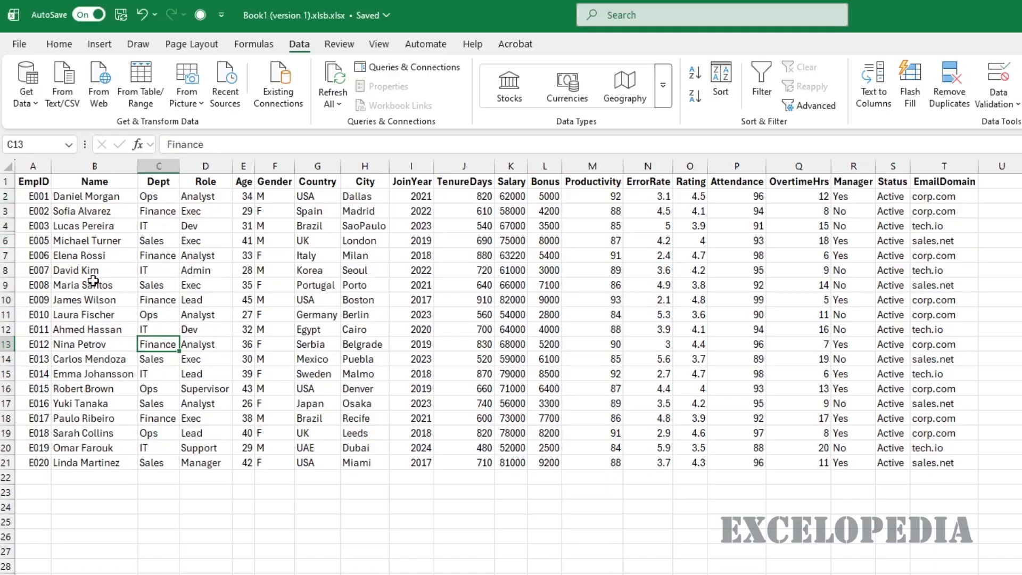
Select B4:B6 across the hidden row, extend the selection to entire rows and unhide row 5.
left_click_drag(76, 226, 78, 239)
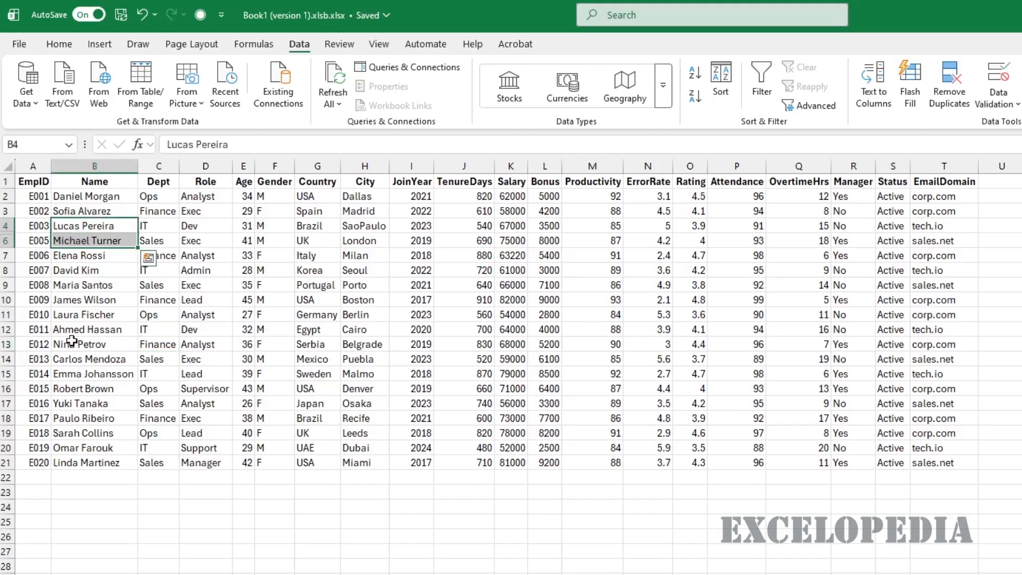
key("shift+space")
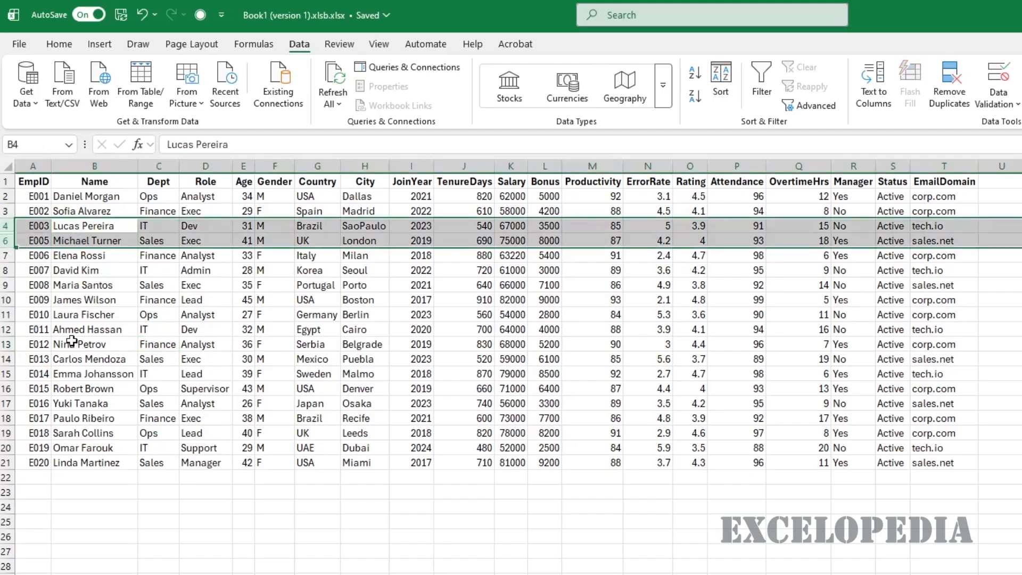
key("ctrl+shift+9")
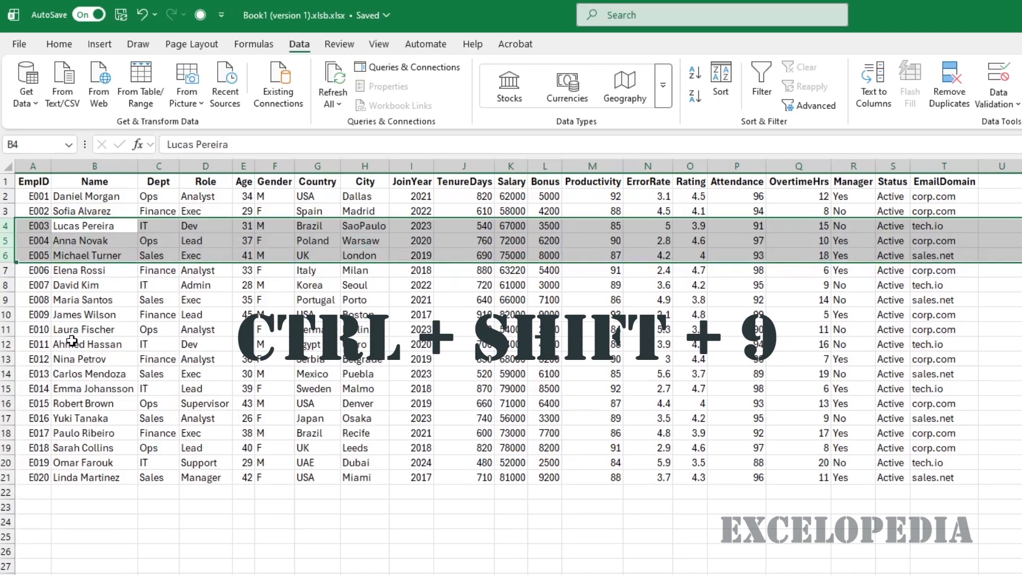
left_click(78, 298)
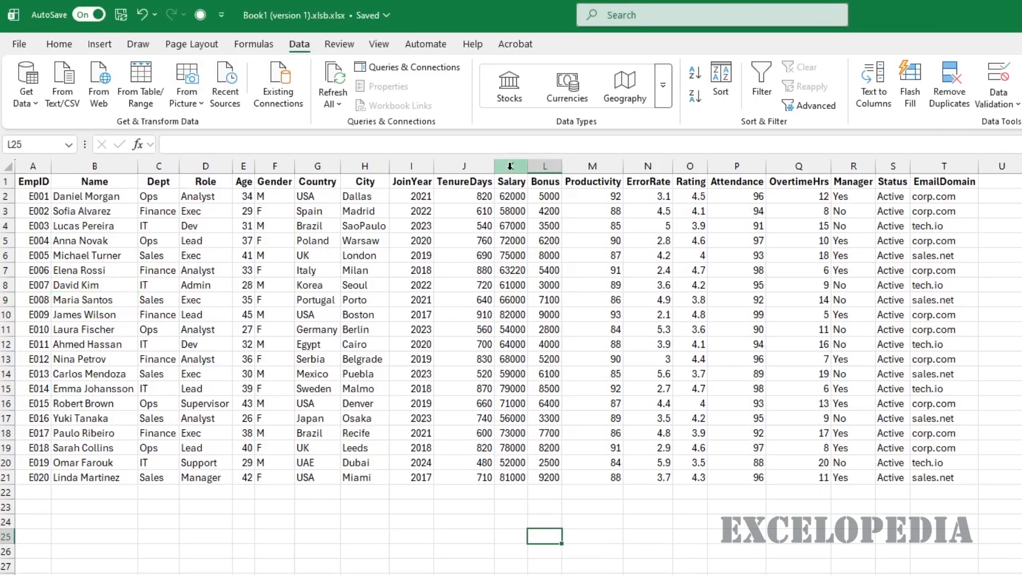
Hide the Salary column K and undo the hiding.
right_click(510, 169)
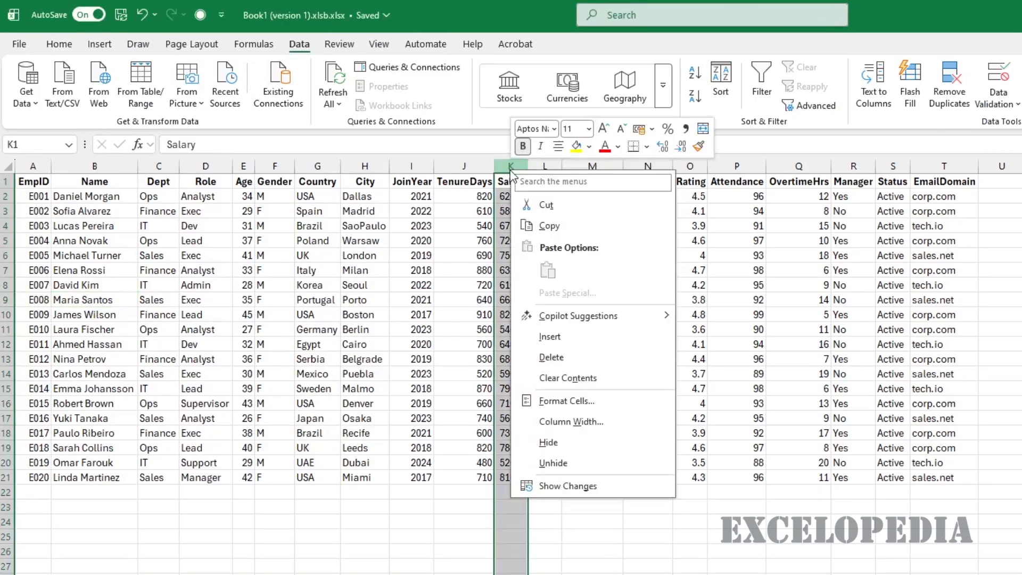
left_click(554, 449)
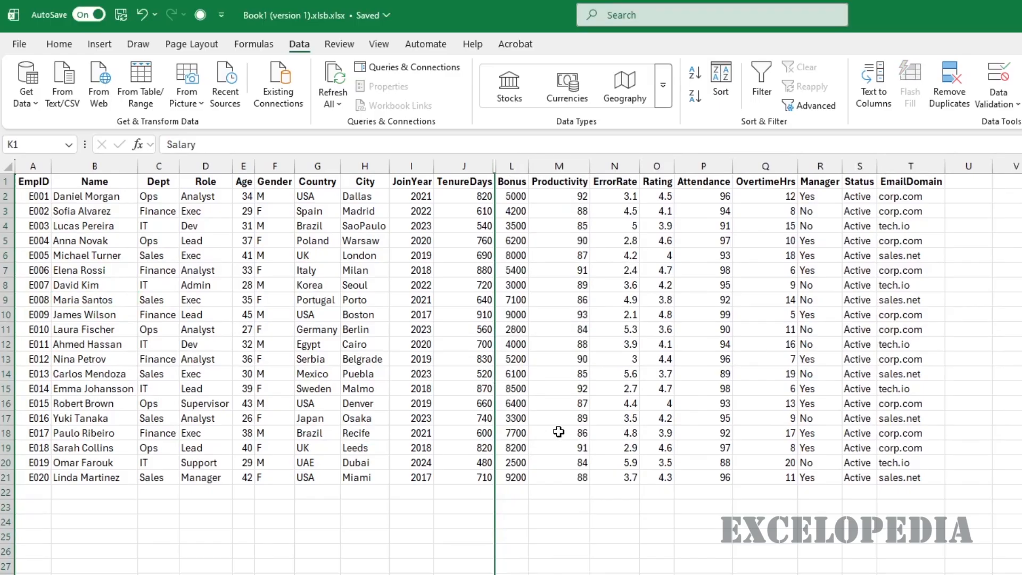
key("ctrl+z")
Hide the Salary column from cell K6, and hide the City column from cell H3.
left_click(515, 254)
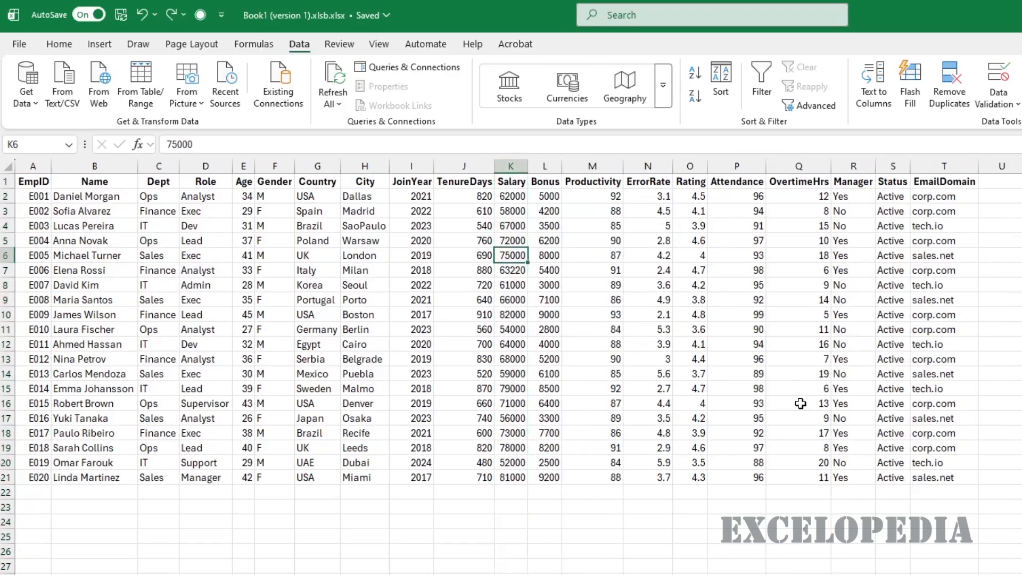
key("ctrl+0")
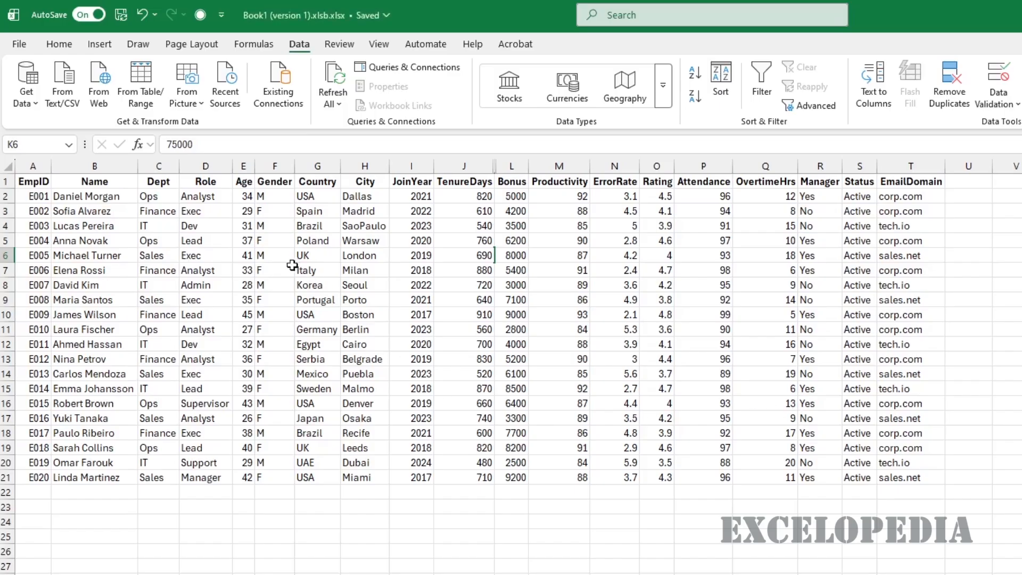
left_click_drag(263, 255, 361, 252)
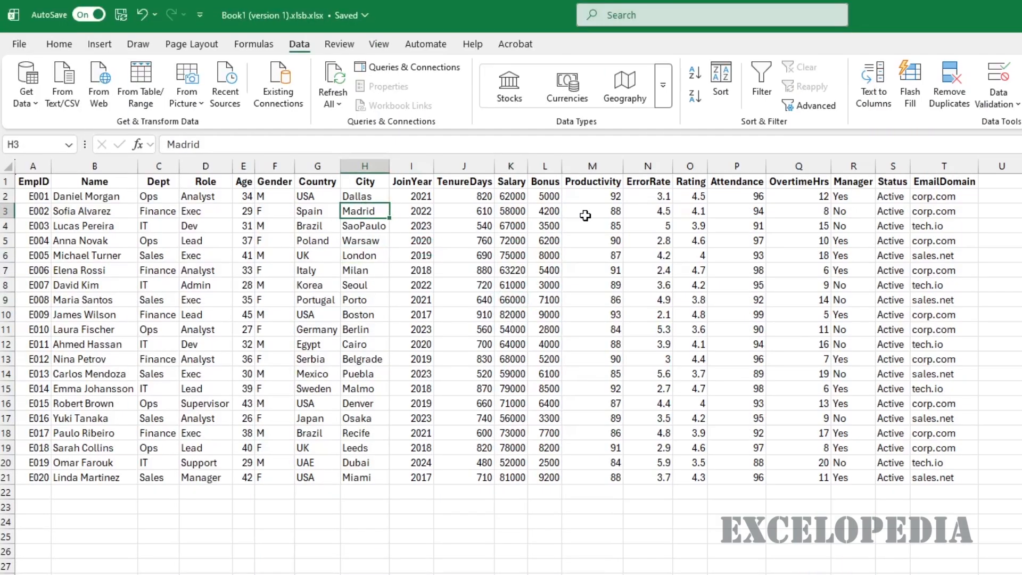
key("ctrl+0")
left_click(488, 241)
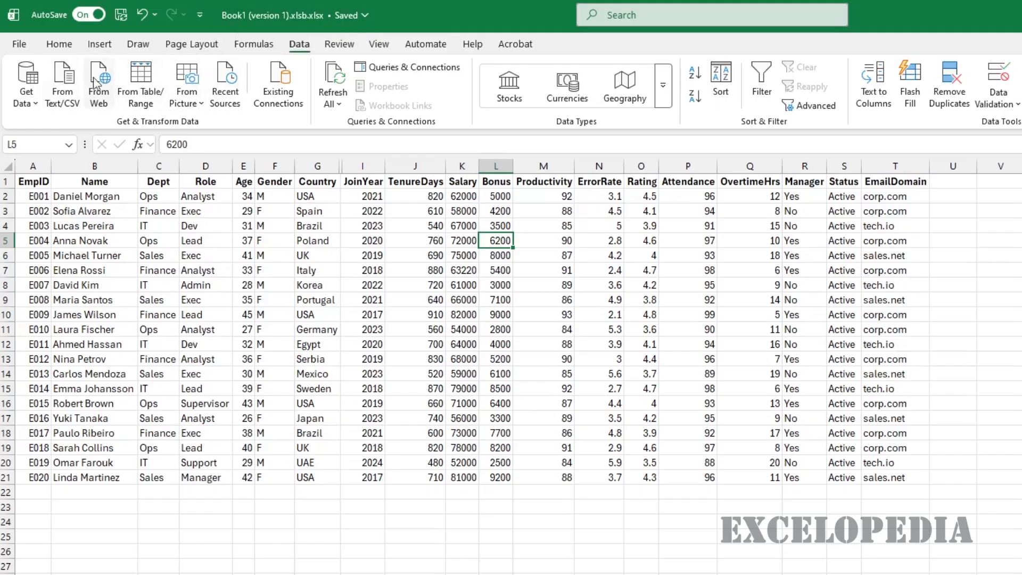
Add the Unhide Columns command to the Quick Access Toolbar.
left_click(58, 46)
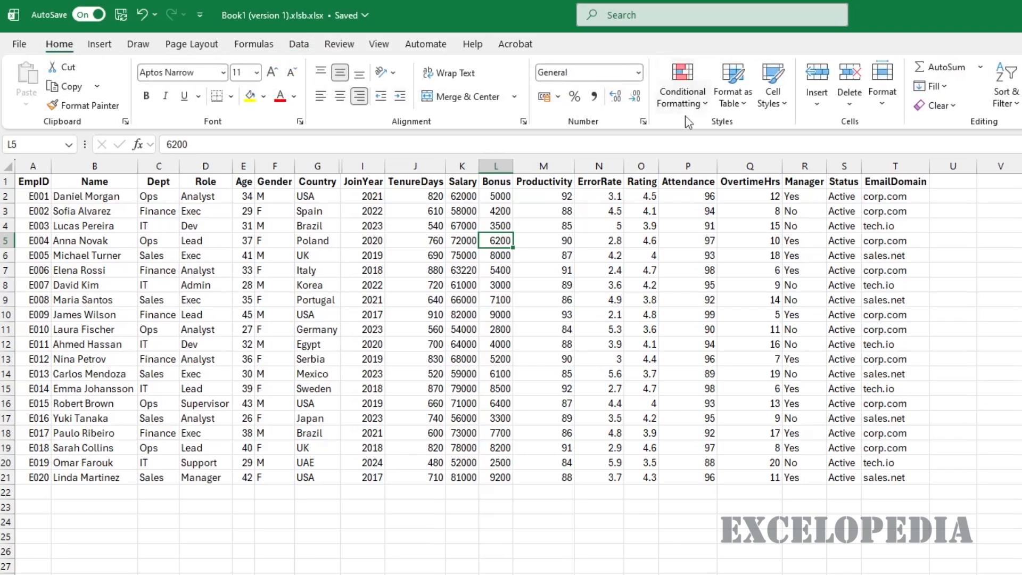
right_click(438, 94)
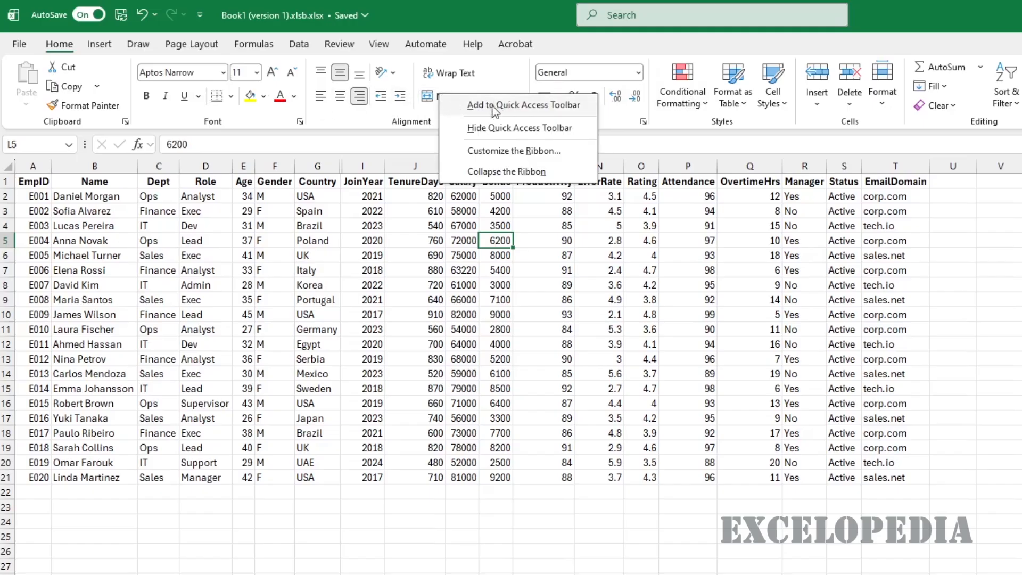
left_click(353, 125)
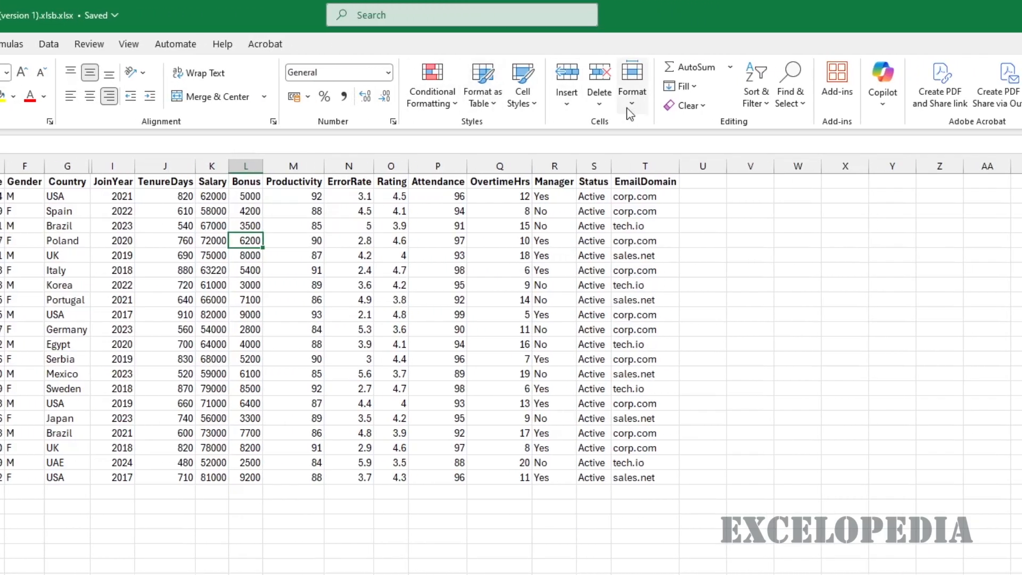
left_click(631, 109)
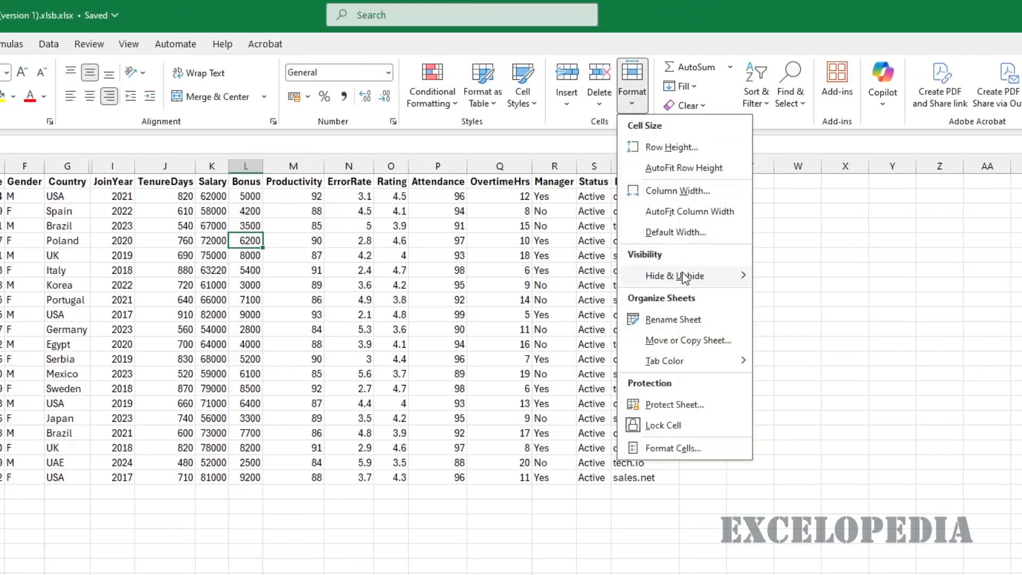
mouse_move(687, 276)
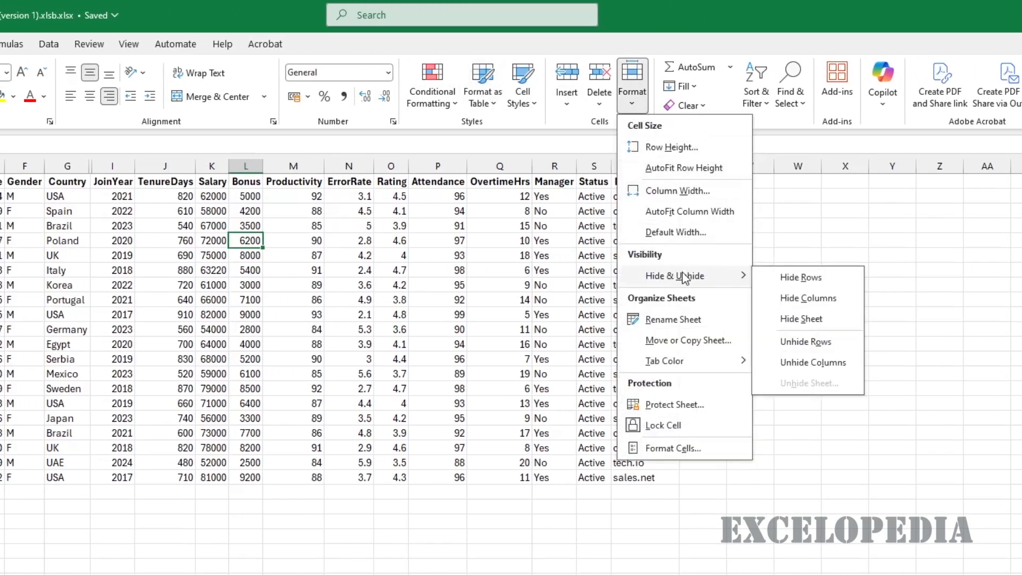
right_click(840, 364)
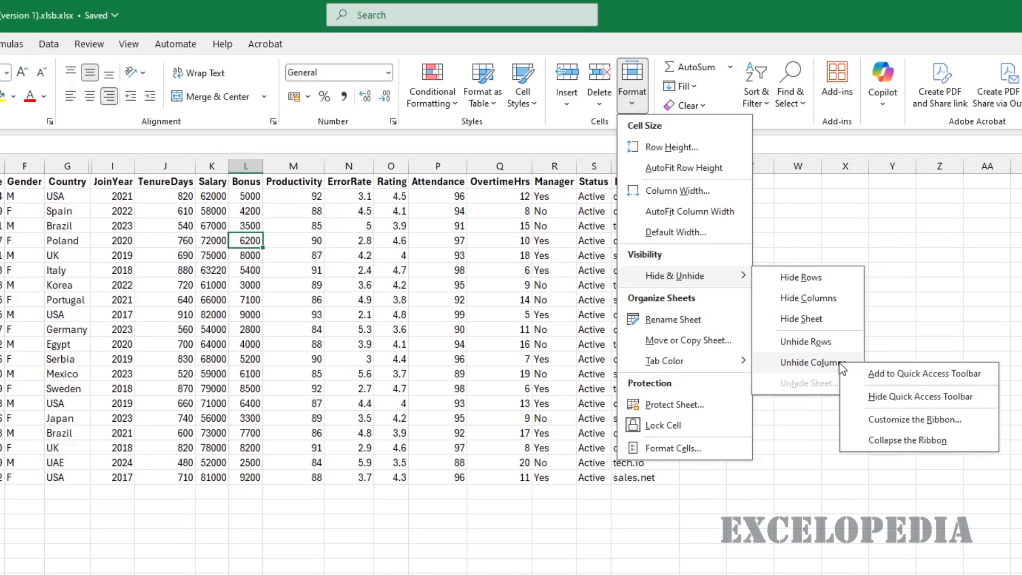
left_click(884, 374)
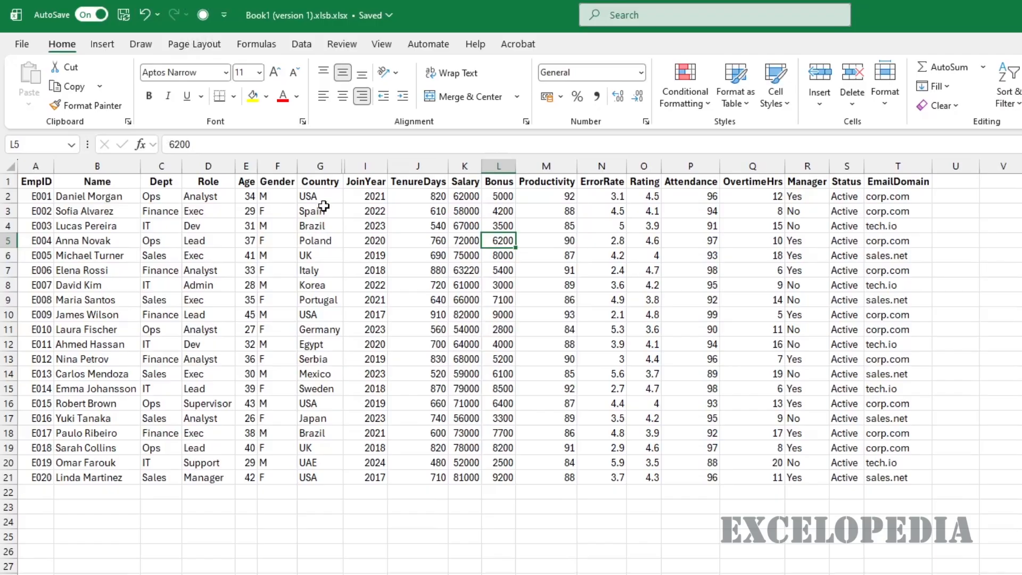
Select G3:I3 across the hidden City column and unhide column H with the Quick Access Toolbar command.
left_click_drag(324, 208, 356, 208)
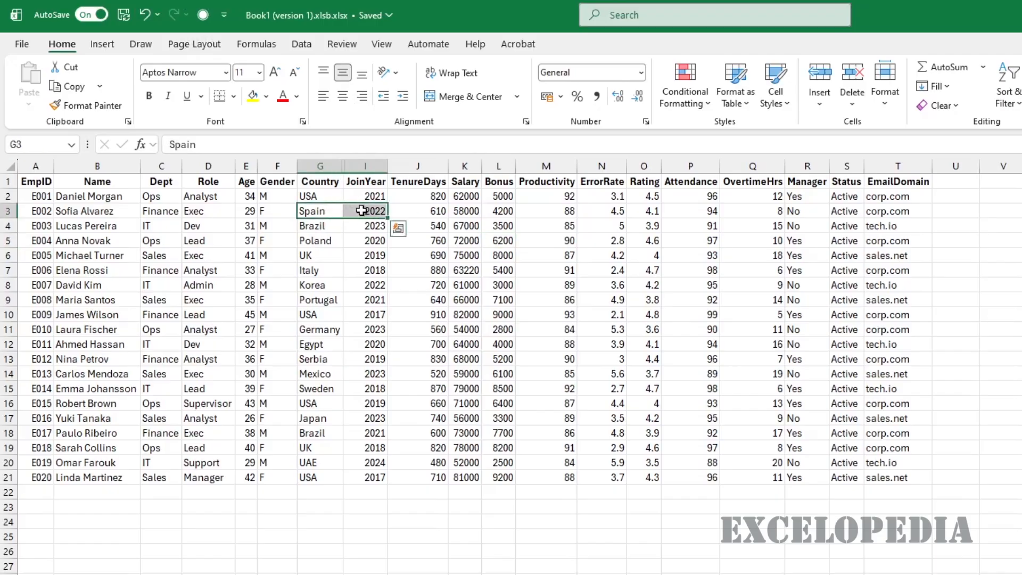
left_click(196, 11)
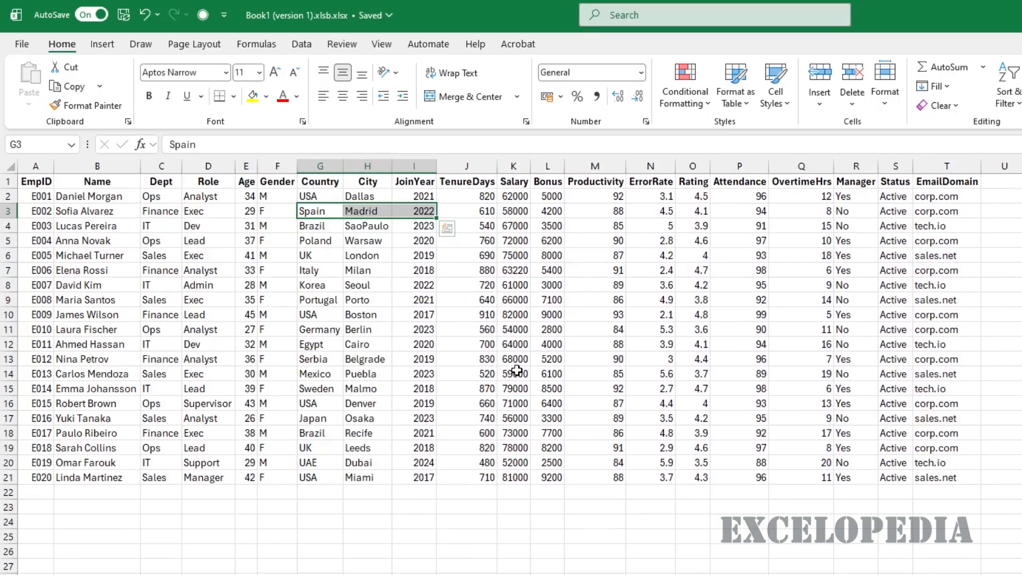
left_click(506, 329)
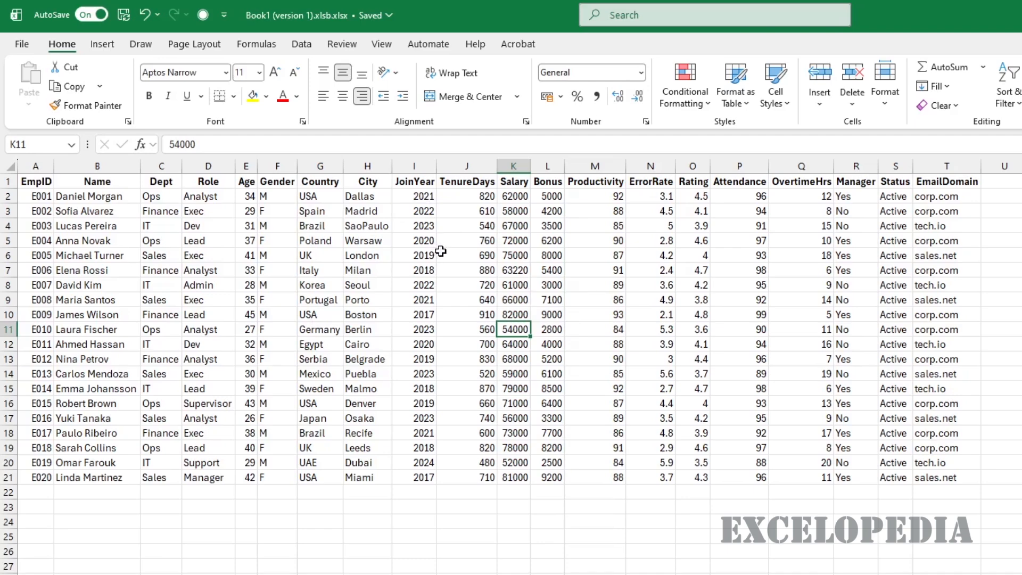
Apply filters to the header row of the employee data and remove them.
key("alt")
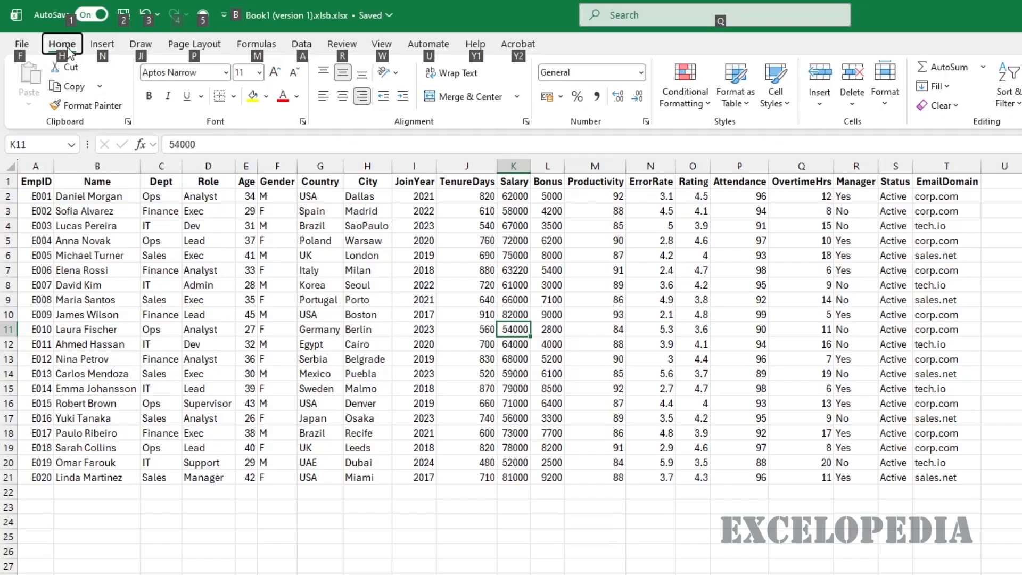
key("a")
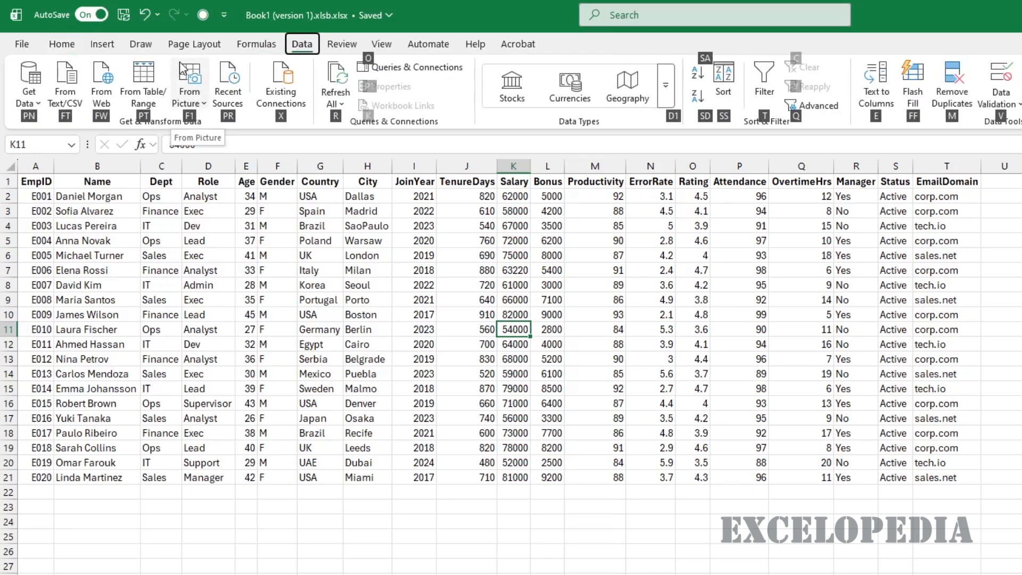
key("t")
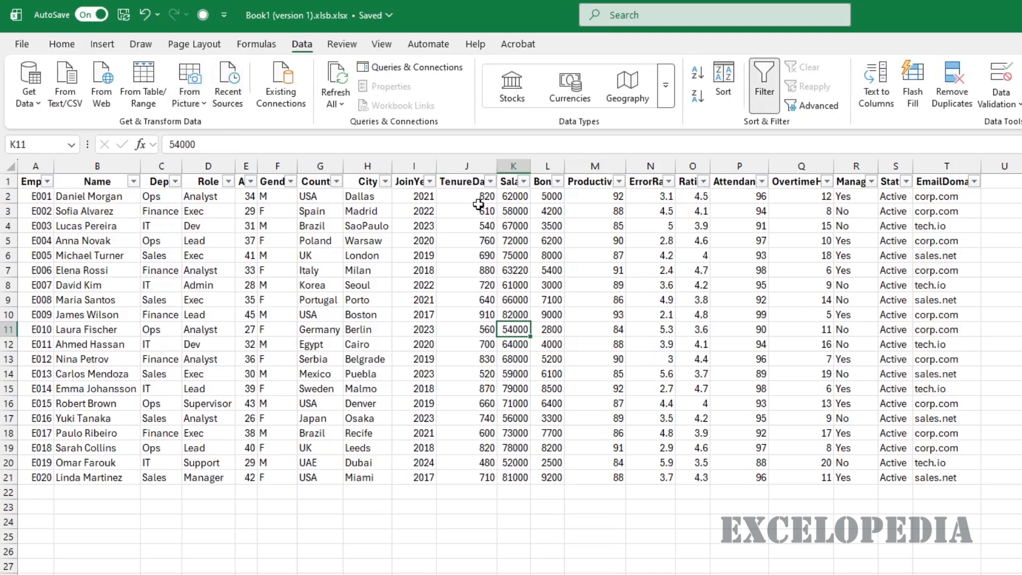
key("ctrl+shift+l")
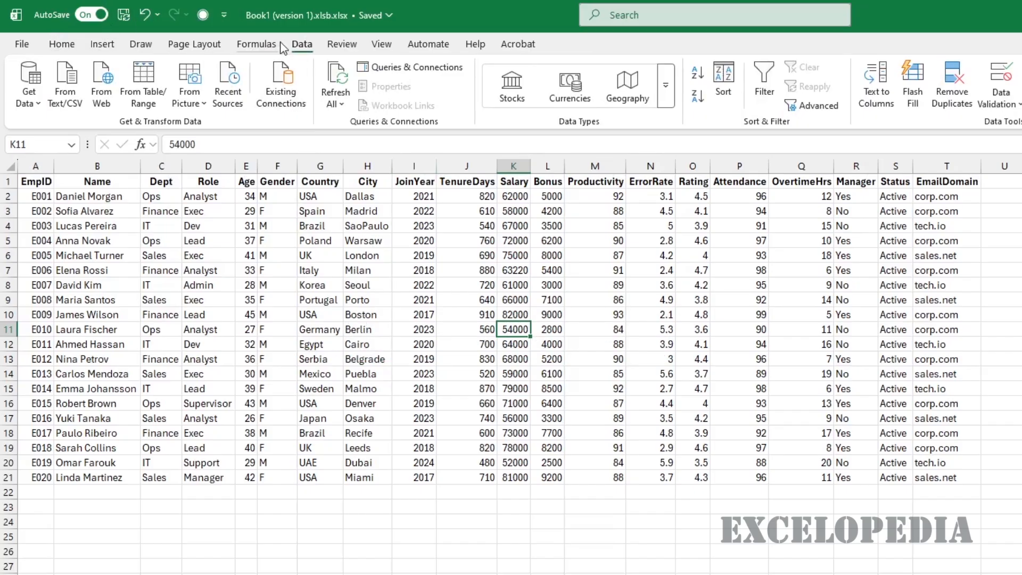
Turn the header row filters of the employee data back on.
key("alt+a")
key("t")
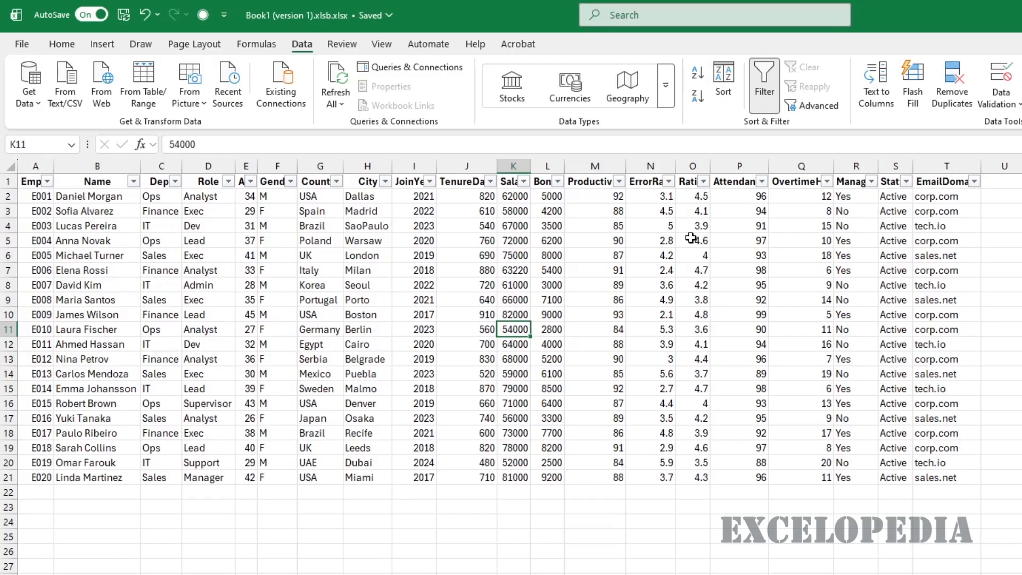
Select the whole employee data range and apply All Borders to it.
key("ctrl+a")
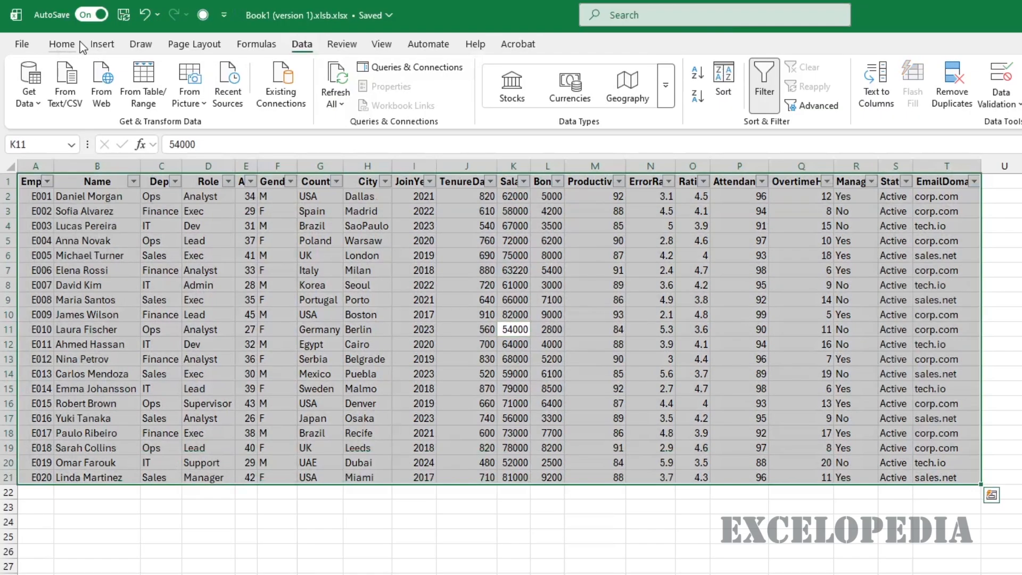
key("alt")
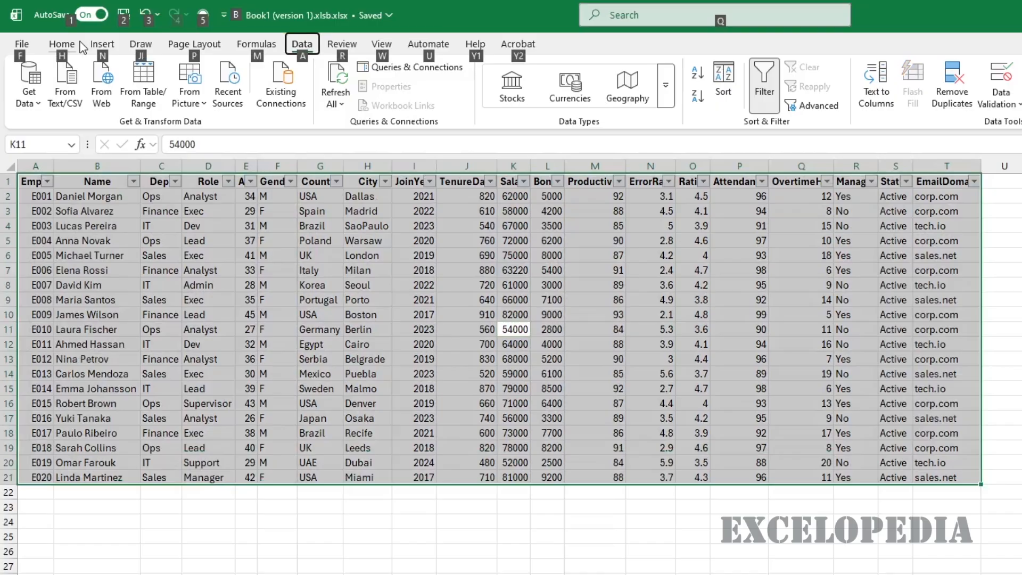
key("h")
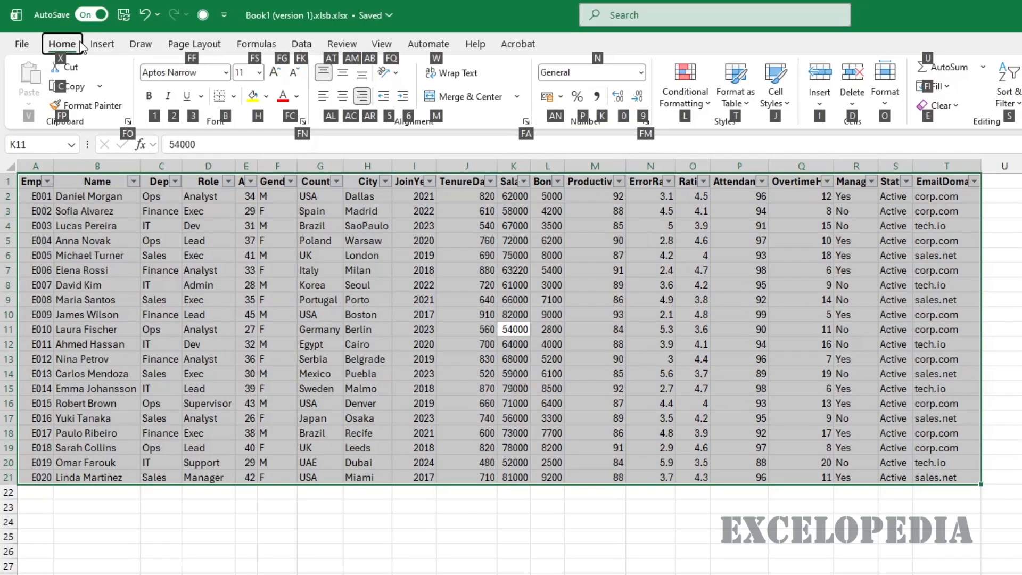
key("b")
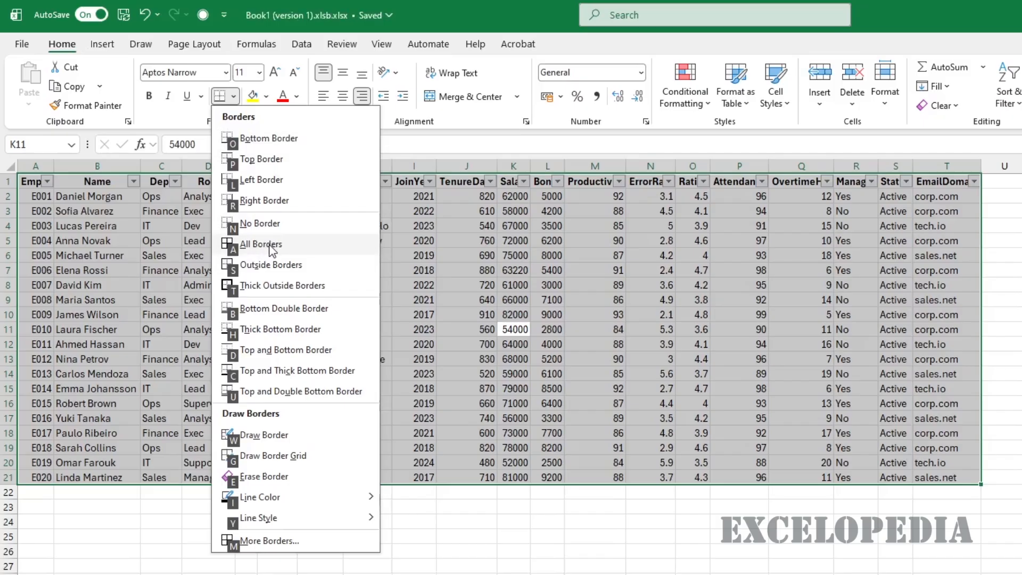
left_click(269, 245)
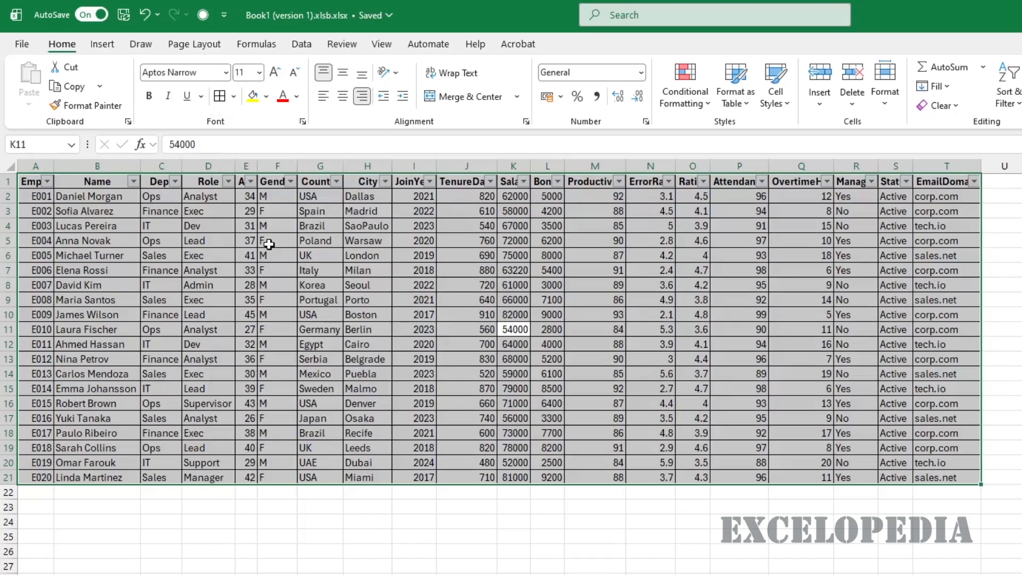
Undo the borders on the employee data and reapply All Borders to the same range.
key("ctrl+z")
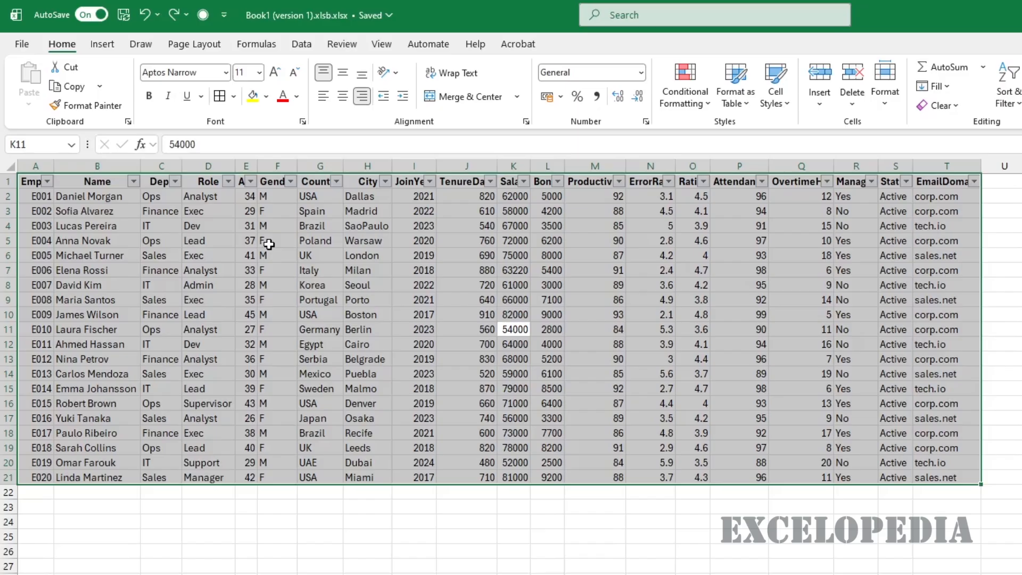
key("ctrl+z")
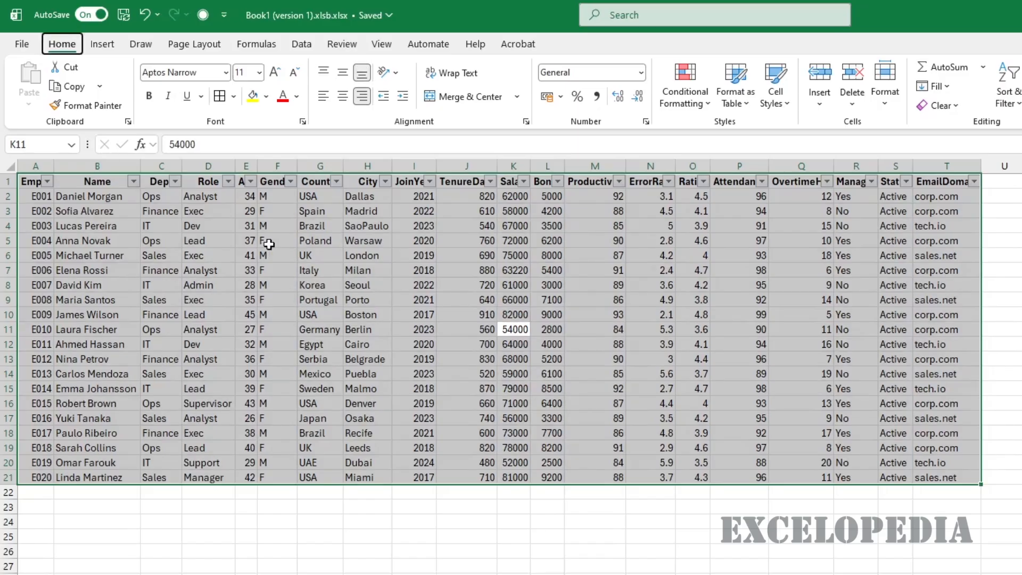
key("ctrl+y")
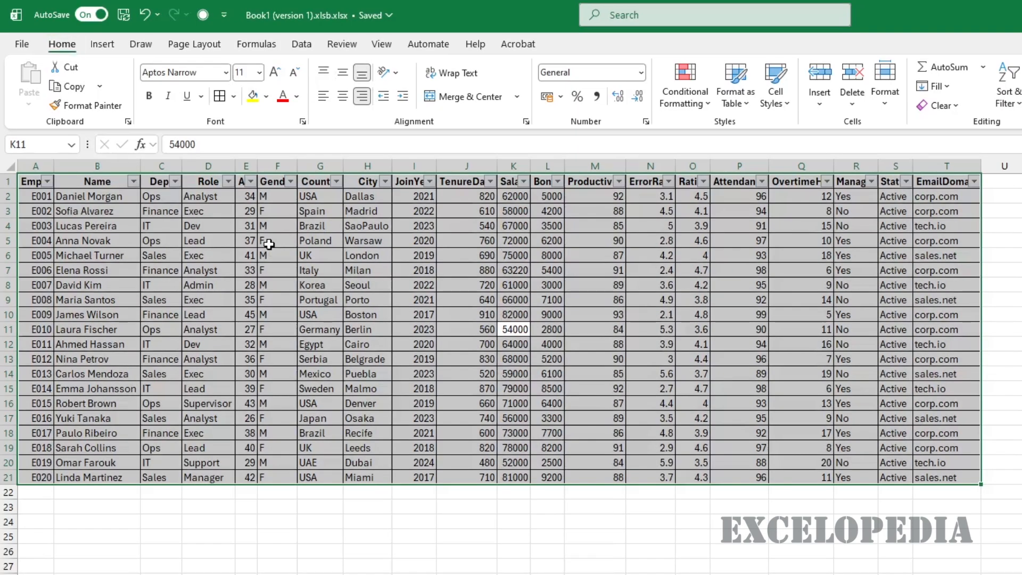